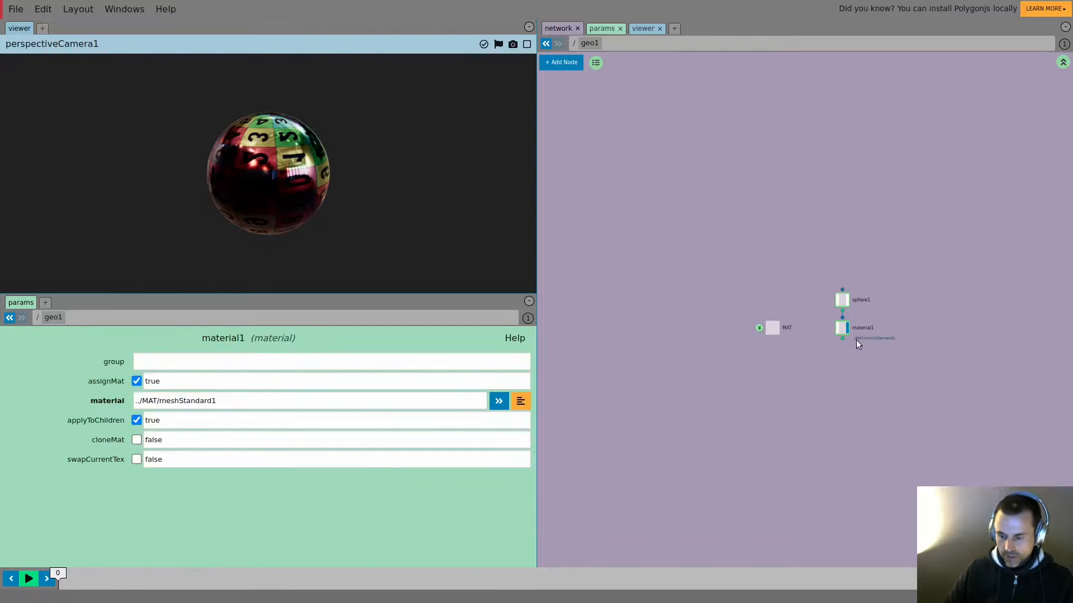
- Replace the sphere and material nodes in geo1 with a new box node and display it
key("Tab")
type("bo")
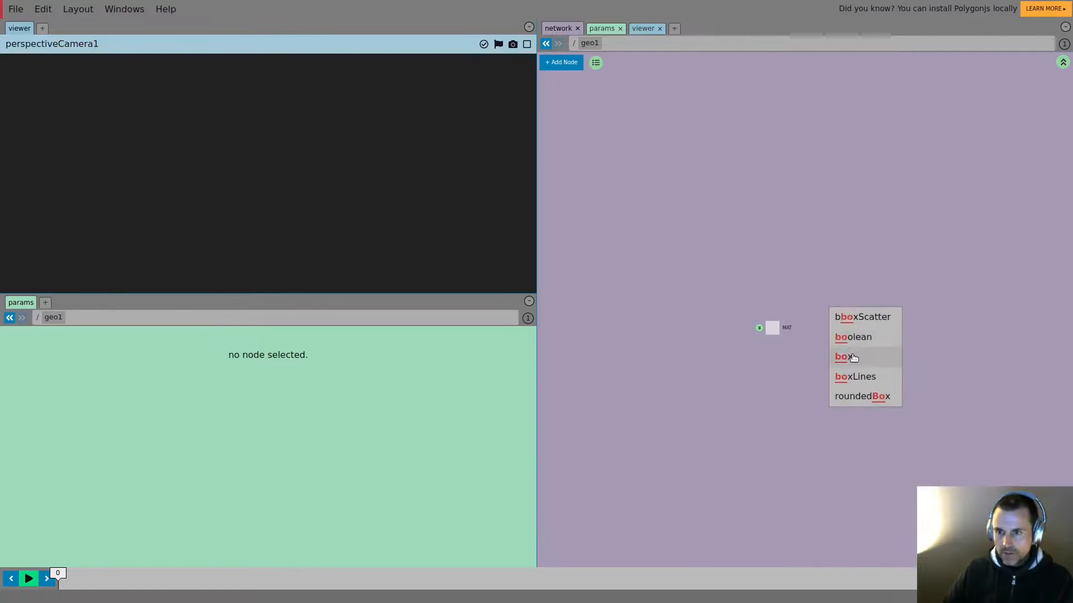
left_click(845, 356)
left_click(848, 314)
middle_click_drag(846, 350, 757, 349)
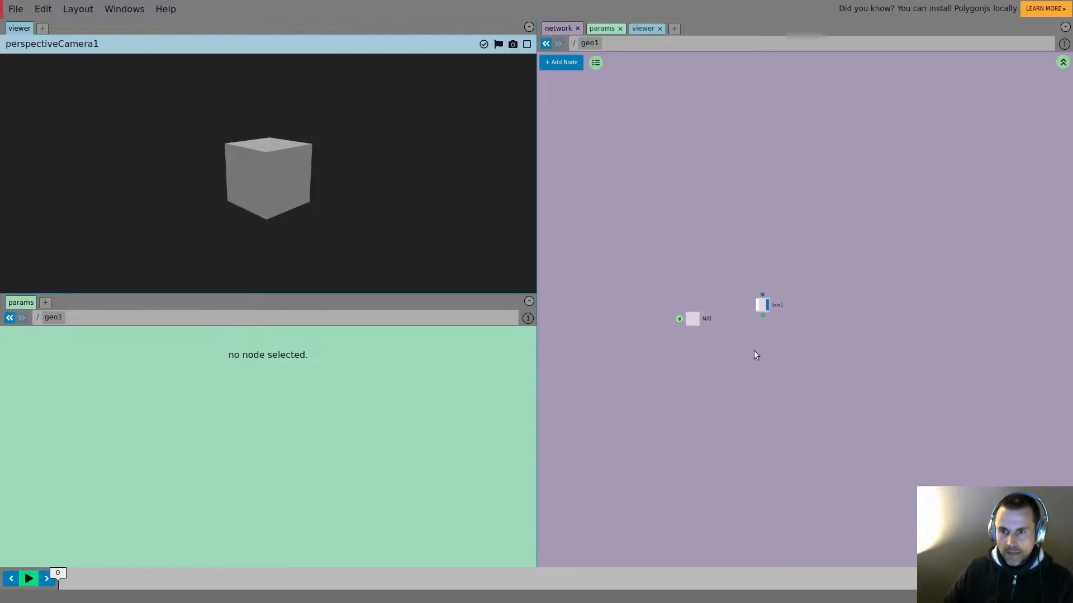
- Add an actor node below box1, feed the box into it, and make the actor node the displayed, selected node
scroll(769, 351, "up", 2)
key("Tab")
type("ac")
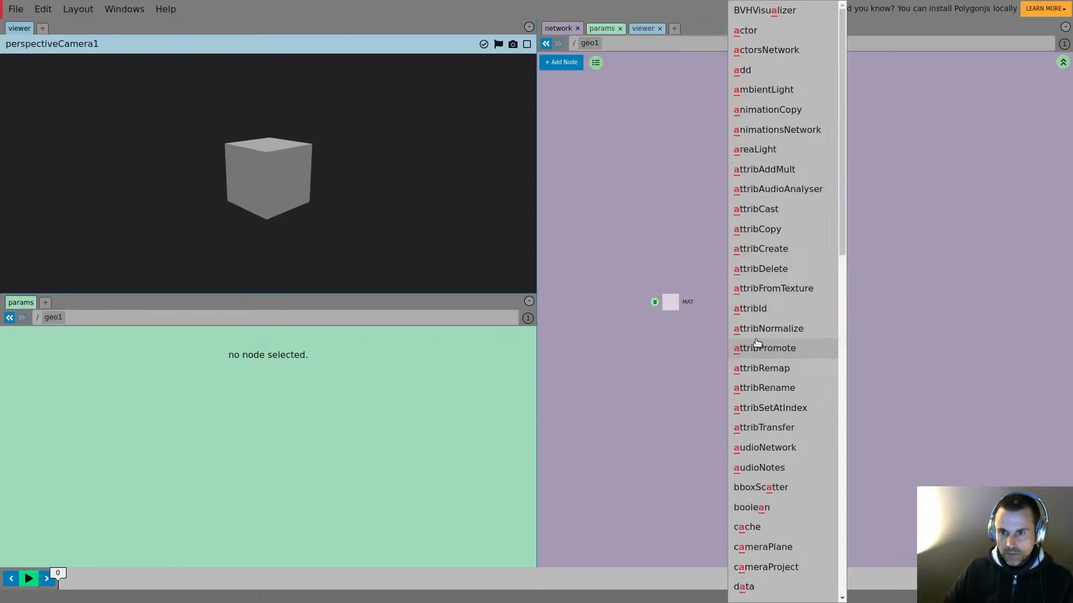
left_click(752, 323)
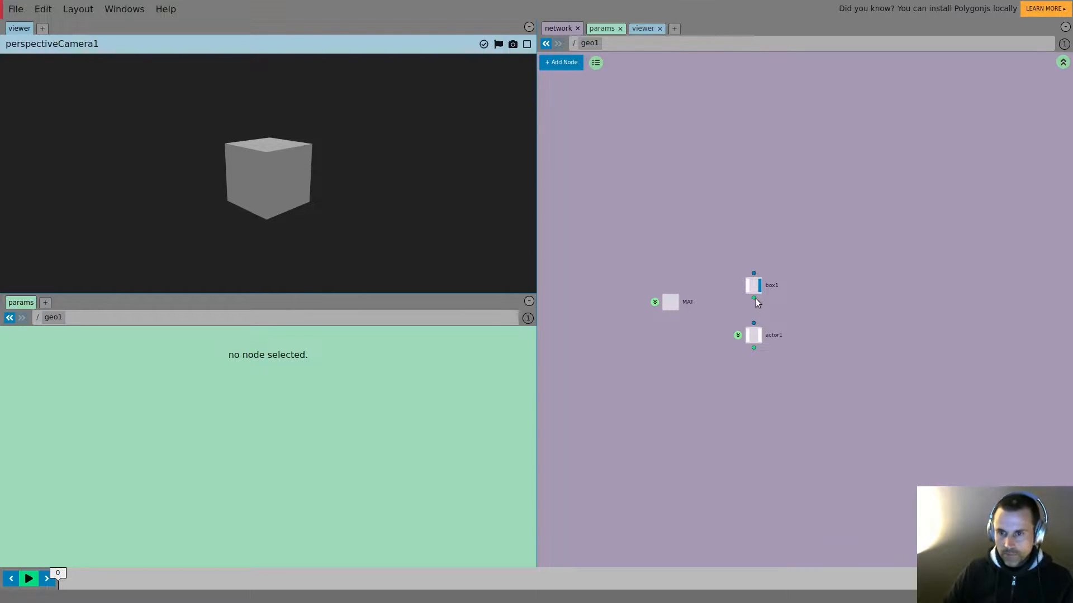
left_click_drag(755, 300, 761, 336)
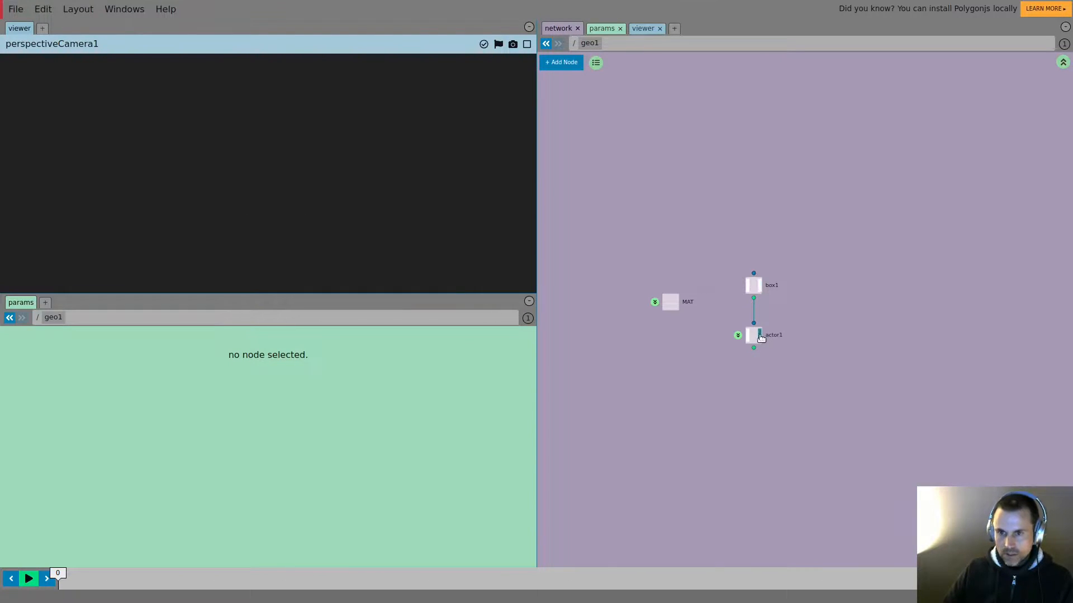
left_click(754, 336)
- Play the scene to preview the box's motion, pausing and resuming playback once
left_click_drag(411, 240, 406, 242)
left_click(30, 580)
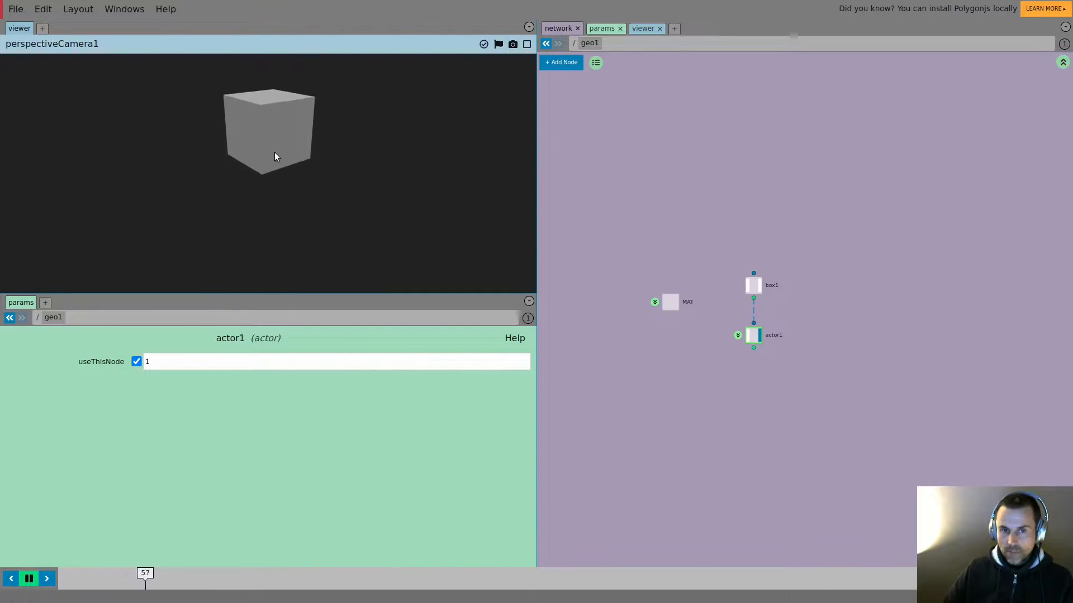
left_click(29, 579)
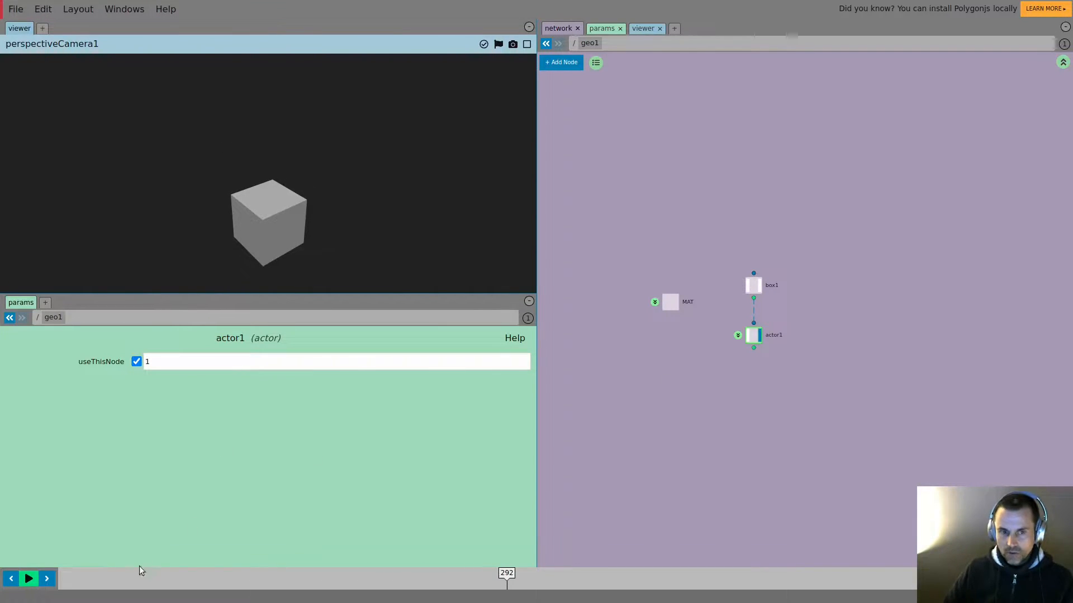
left_click(34, 582)
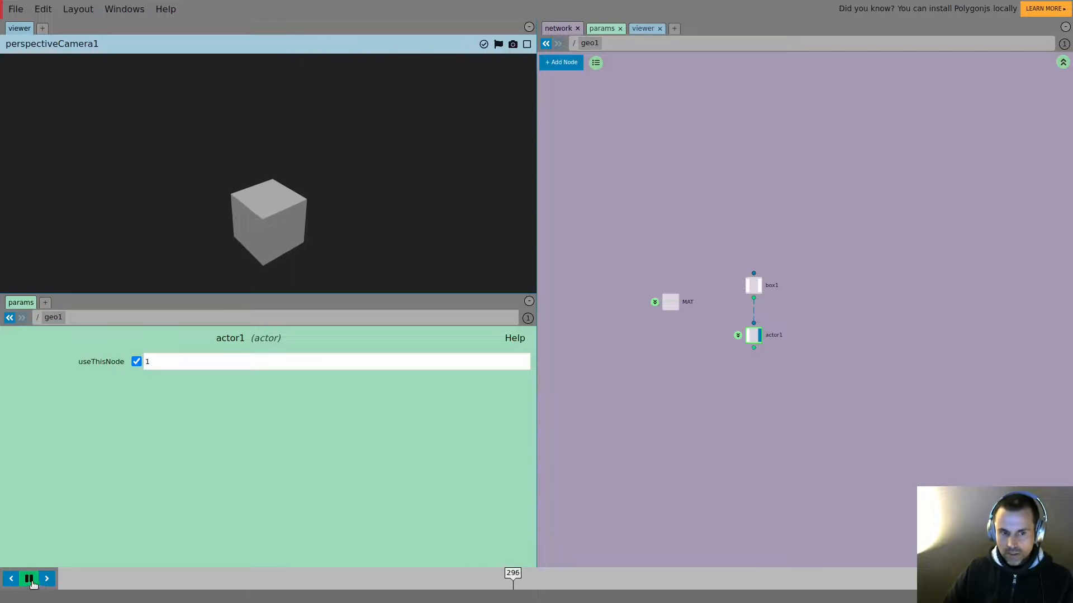
- Enter the actor1 network and connect the onTick1 trigger output to the trigger input of setObjectPosition1
double_click(754, 335)
scroll(805, 306, "up", 3)
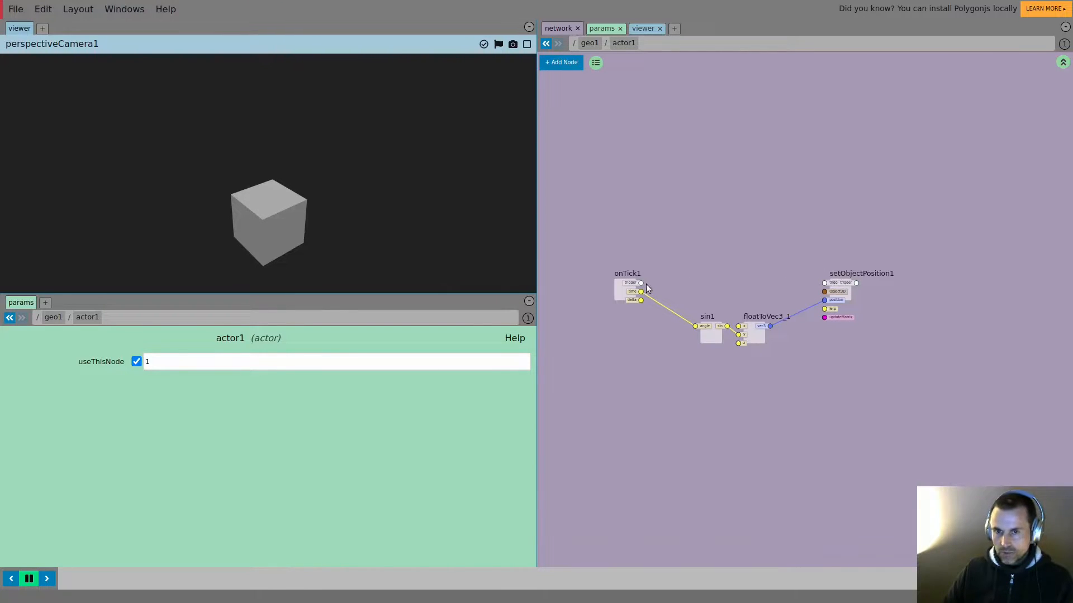
left_click_drag(783, 288, 824, 283)
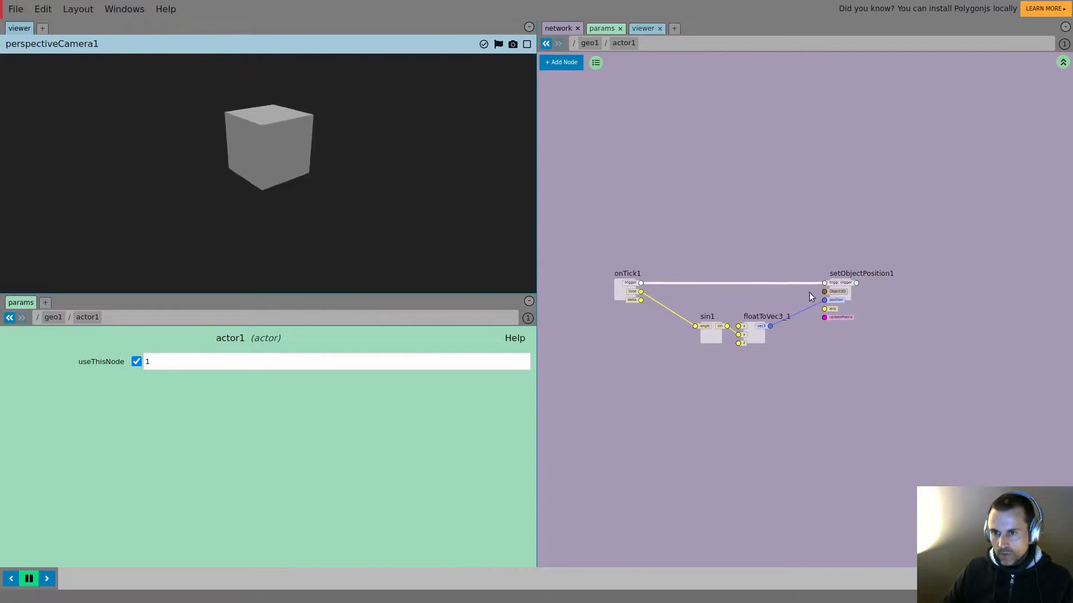
scroll(937, 296, "up", 2)
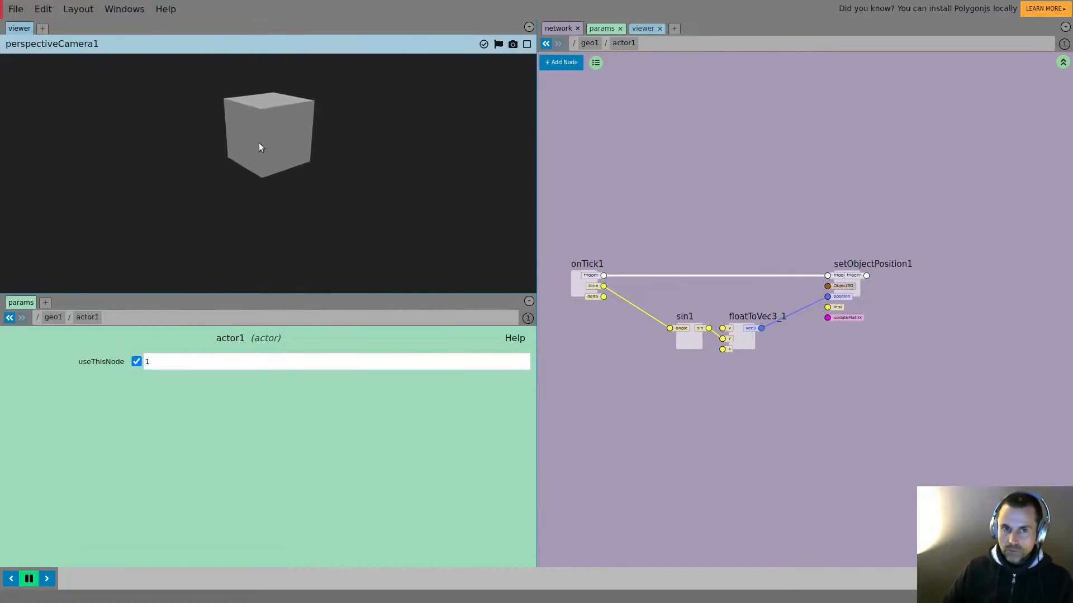
- Disconnect floatToVec3_1 from the position input of setObjectPosition1 and set its position to 1, -1, 0
left_click(850, 291)
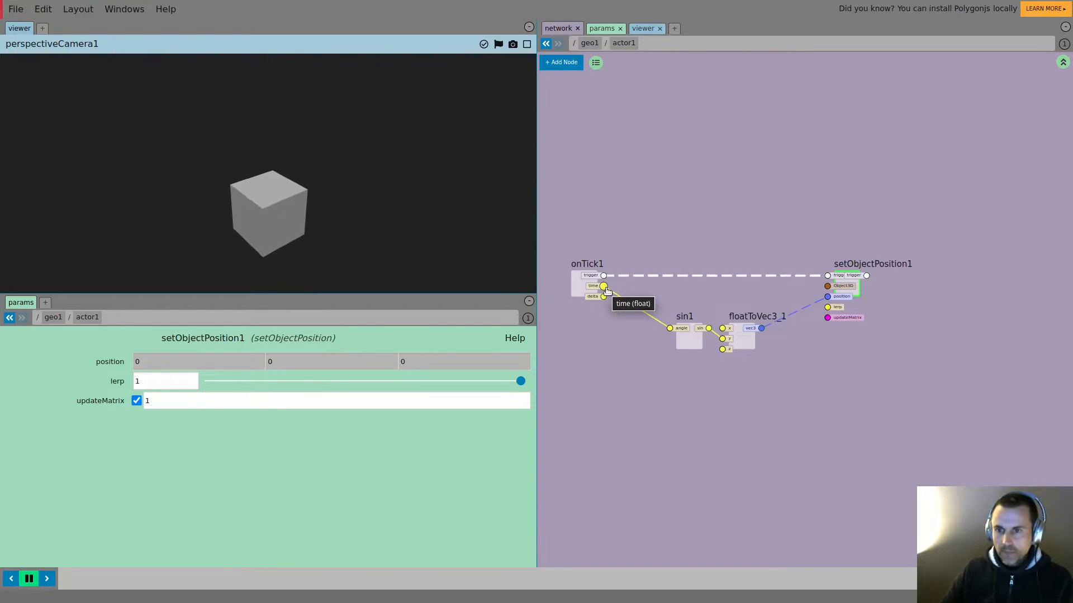
scroll(709, 257, "down", 1)
middle_click_drag(710, 253, 723, 258)
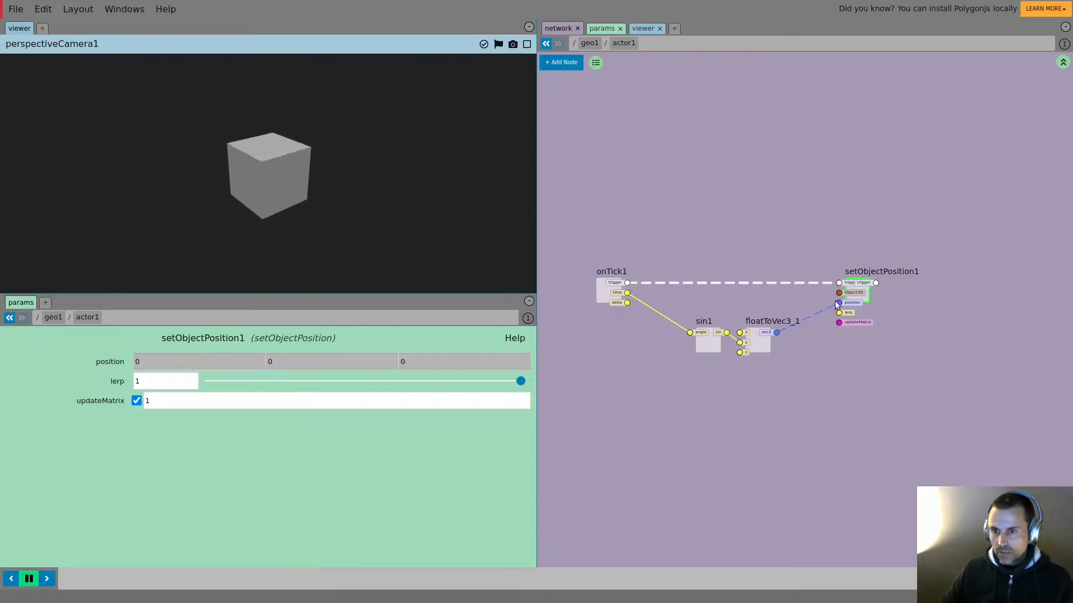
left_click_drag(839, 302, 835, 355)
middle_click_drag(317, 362, 308, 337)
left_click(227, 363)
type("1")
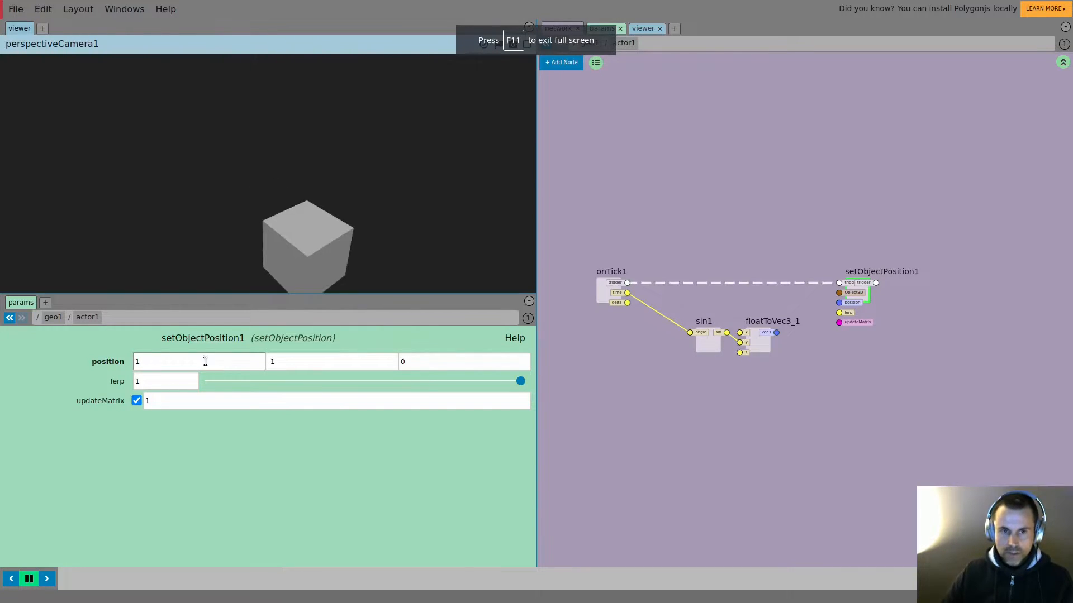
left_click(400, 222)
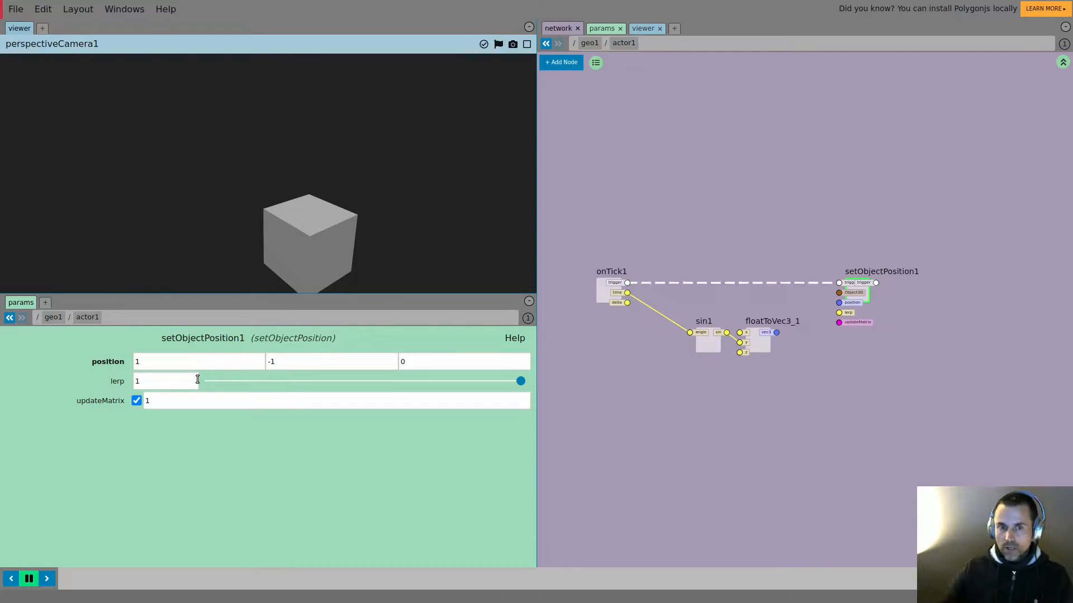
- Set setObjectPosition1's lerp to 0.17 and its position to 2, 0, 0
left_click(261, 382)
double_click(226, 362)
type("2")
left_click(242, 201)
double_click(305, 361)
type("0")
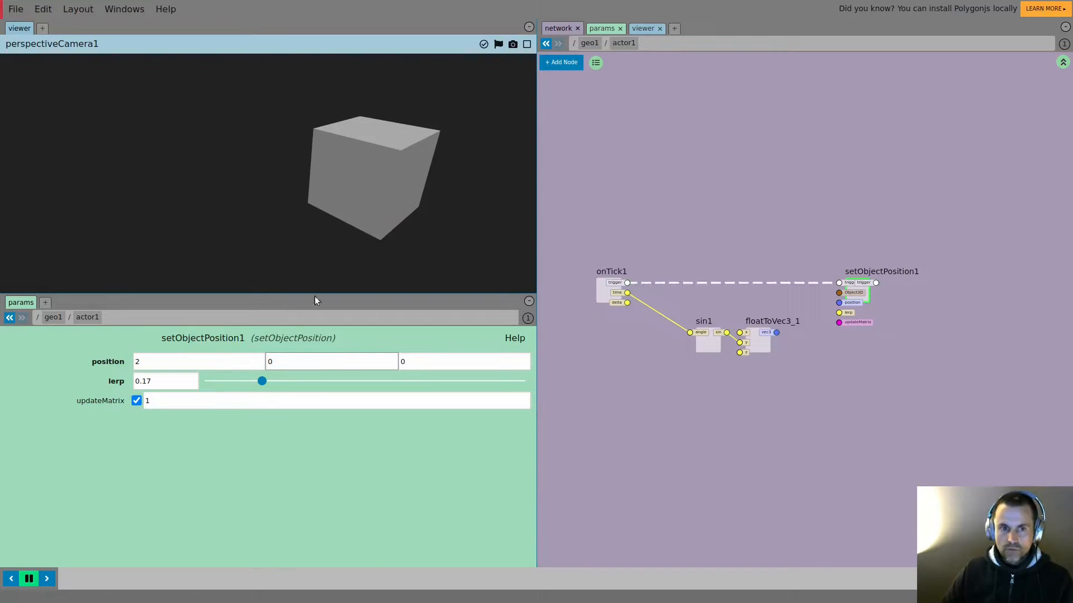
- Set setObjectPosition1's X position to 0 and disconnect the onTick1 trigger from it
double_click(203, 362)
type("0")
left_click(290, 157)
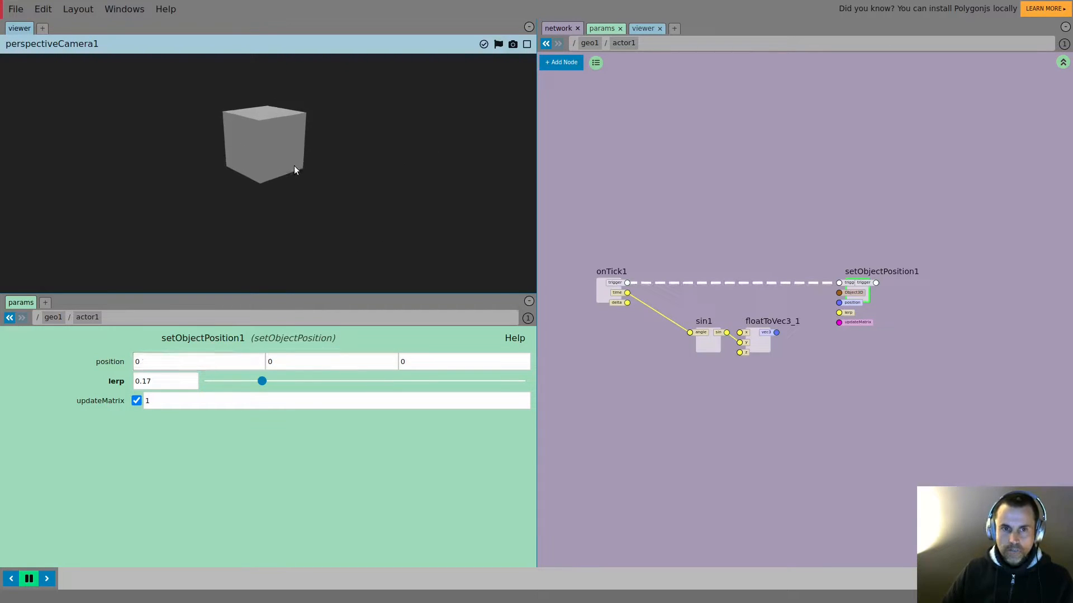
left_click_drag(839, 284, 773, 297)
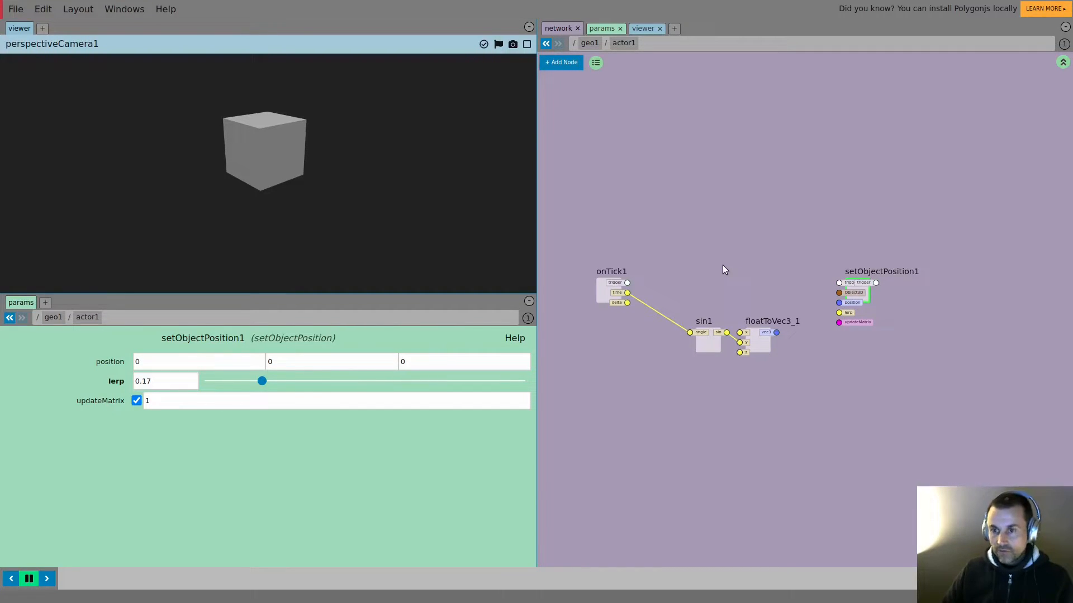
right_click(680, 263)
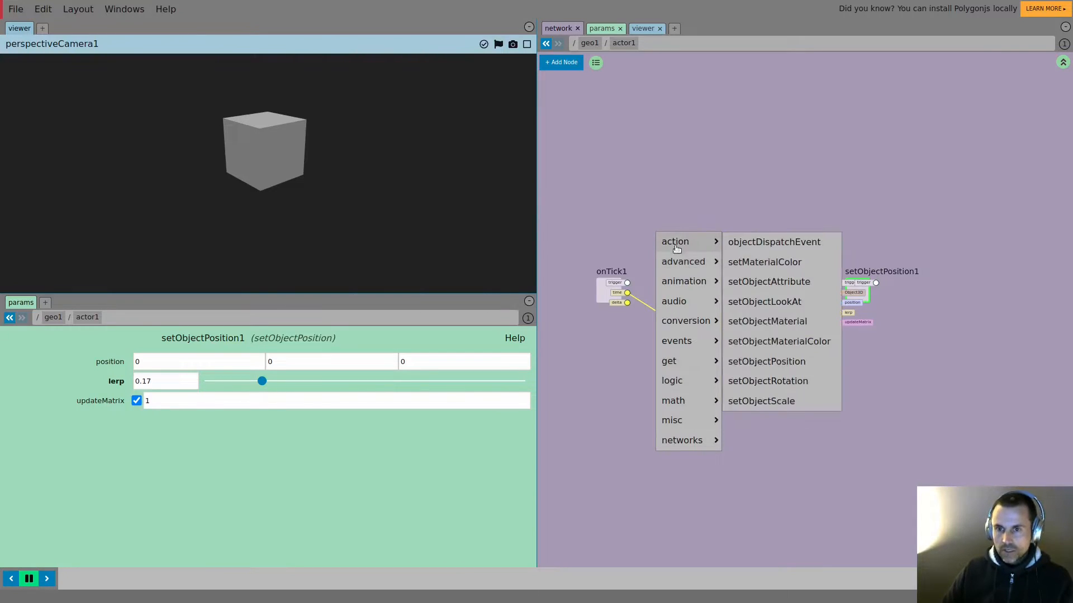
mouse_move(681, 381)
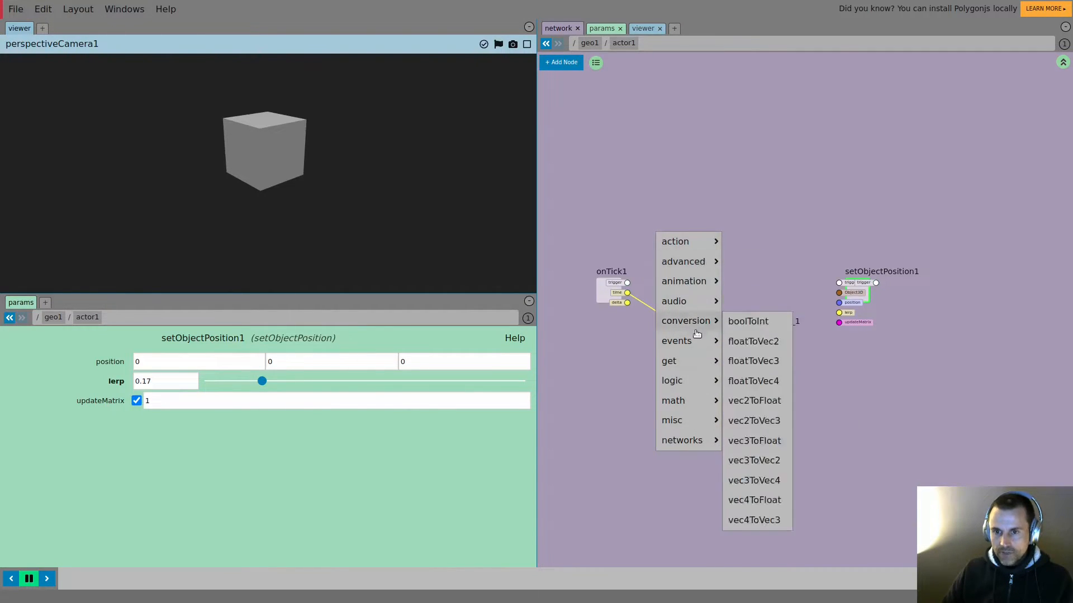
mouse_move(693, 344)
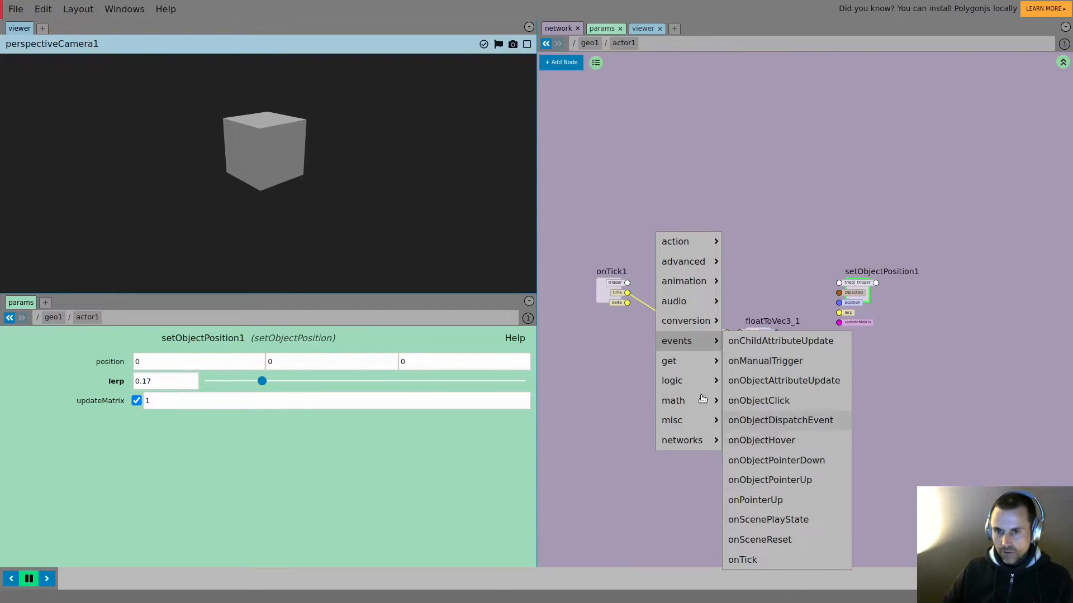
mouse_move(699, 255)
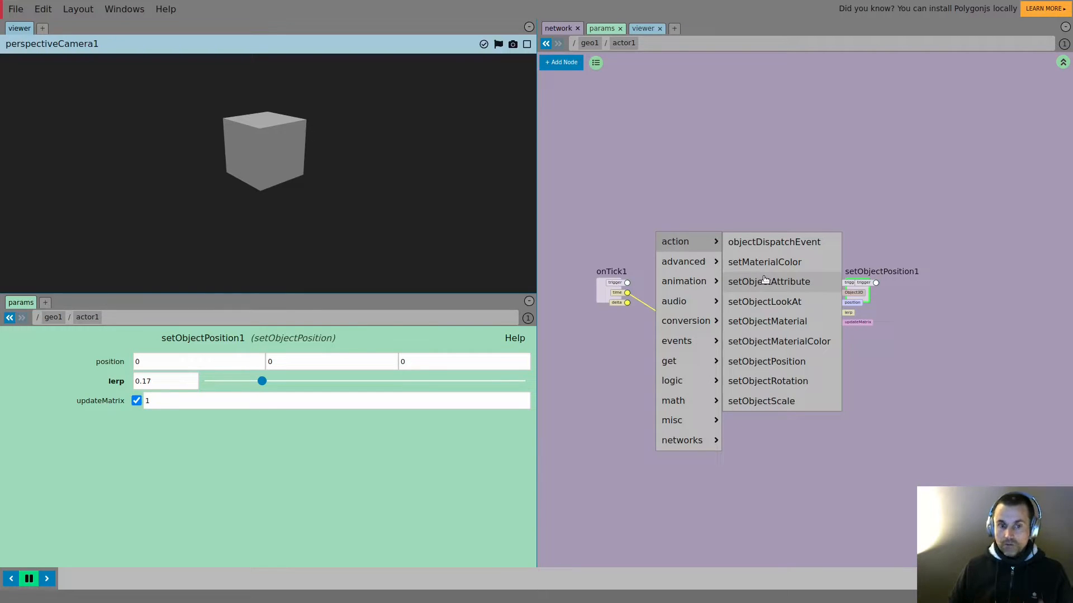
left_click(699, 182)
- Add an onObjectHover node above onTick1 in the actor network
key("Tab")
type("ho")
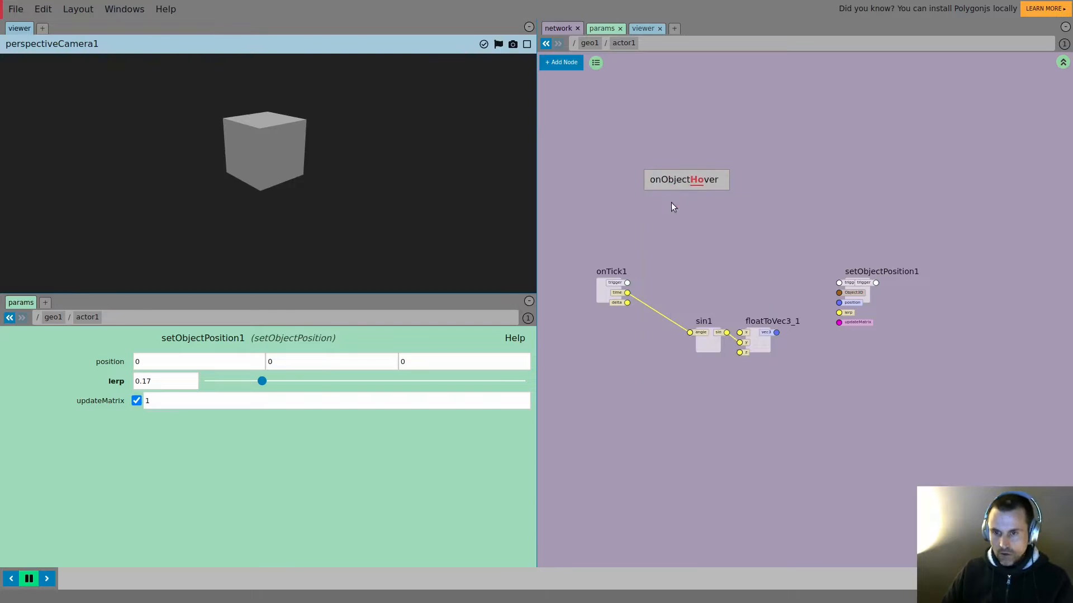
left_click(677, 183)
- Add a setObjectScale node triggered by onObjectHover1, set its mult to 1.4, and test hovering over the box
key("Tab")
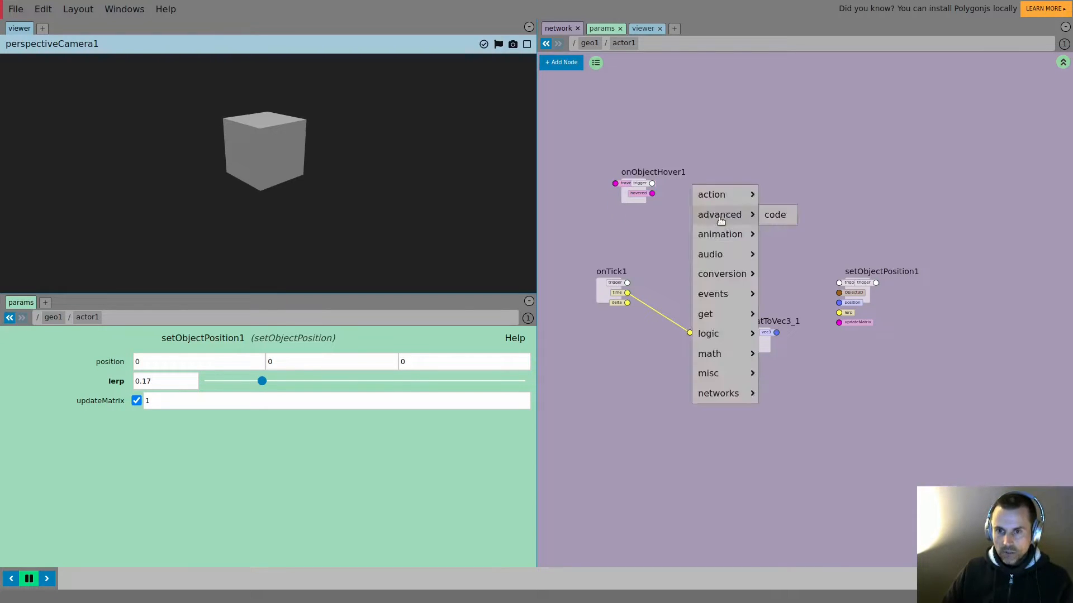
type("set")
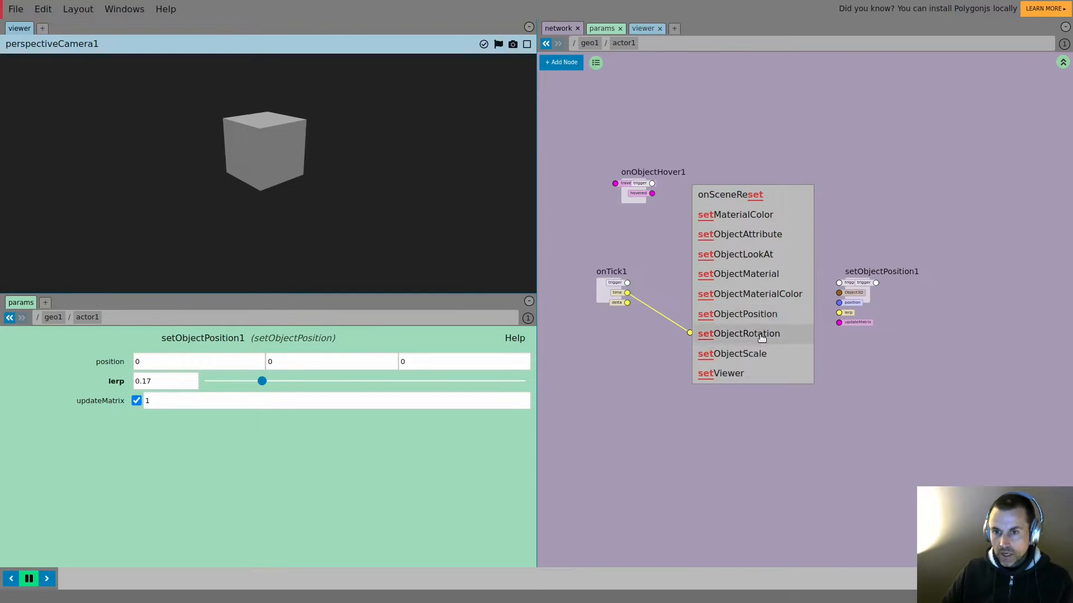
left_click(748, 353)
left_click_drag(783, 211, 811, 195)
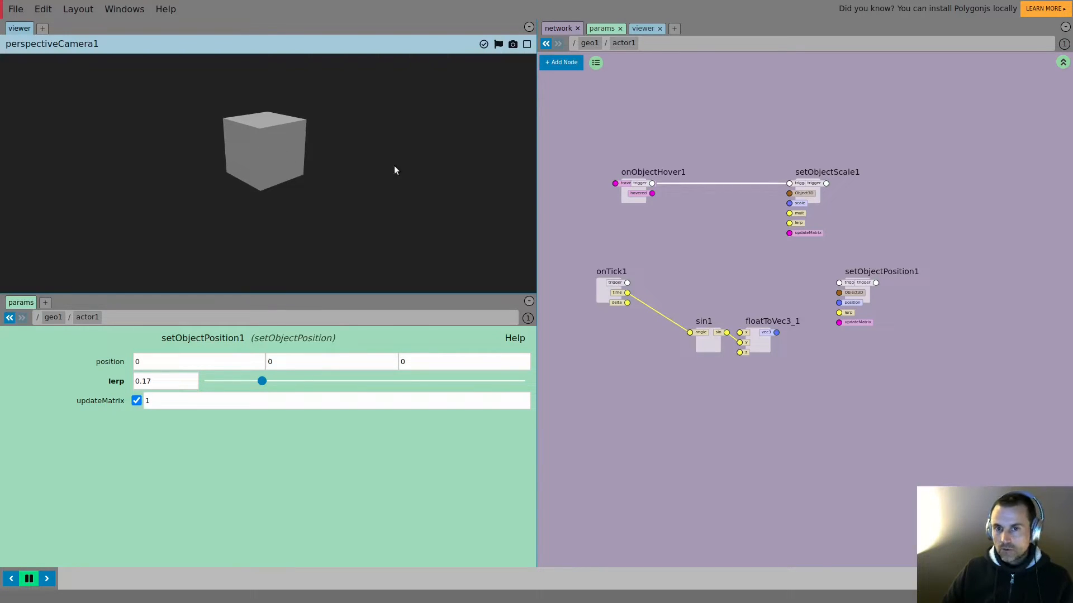
left_click(808, 191)
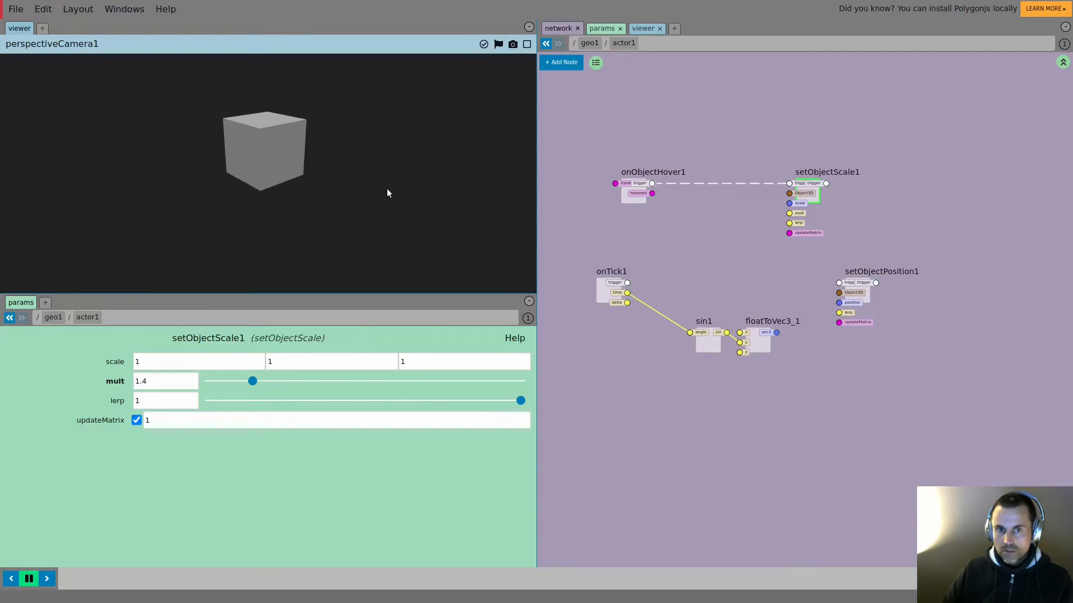
mouse_move(275, 150)
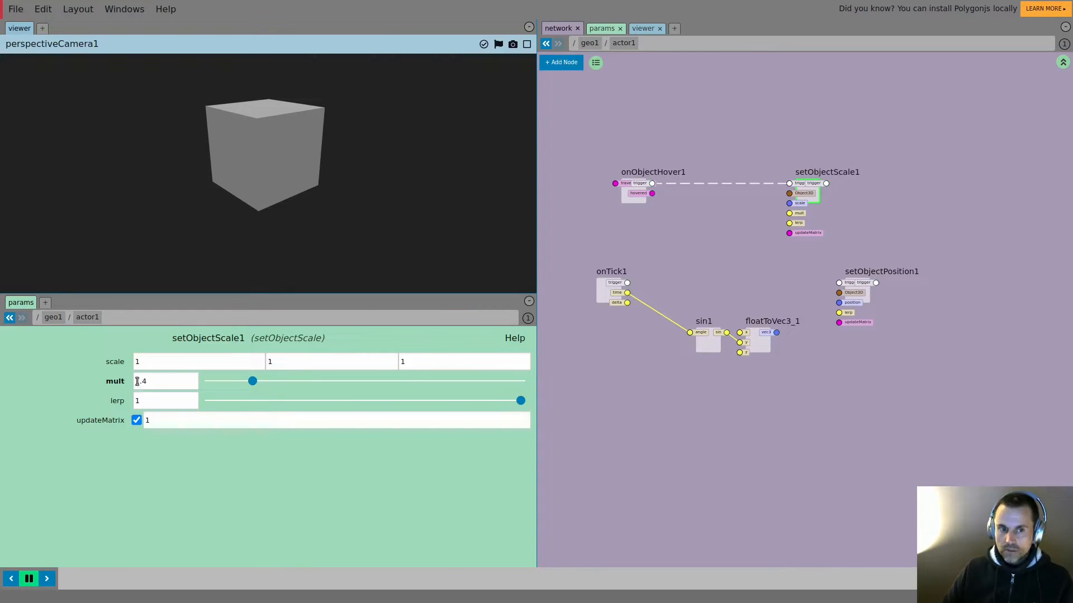
- Add a twoWaySwitch node that takes onObjectHover1's hovered output as its condition and feeds its value into setObjectScale1's mult
left_click_drag(637, 196, 613, 195)
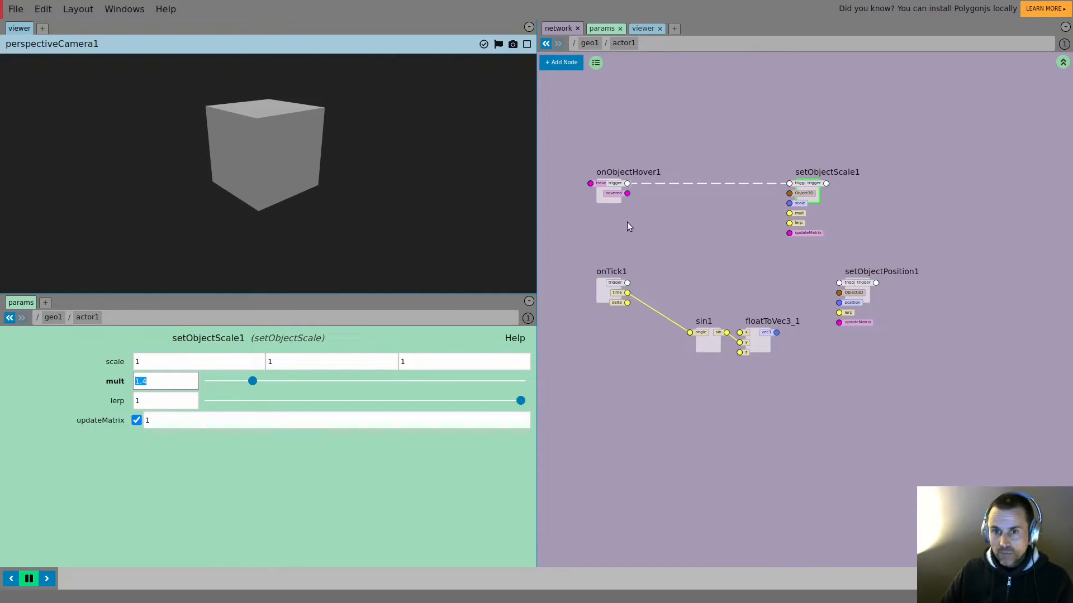
scroll(653, 209, "up", 2)
scroll(688, 275, "up", 2)
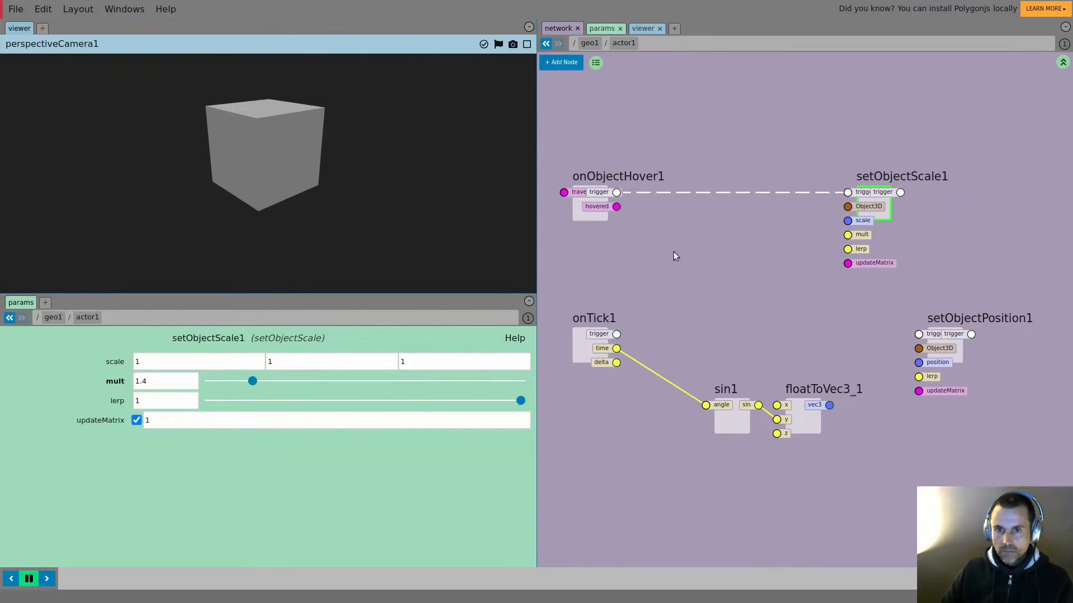
middle_click_drag(677, 251, 686, 234)
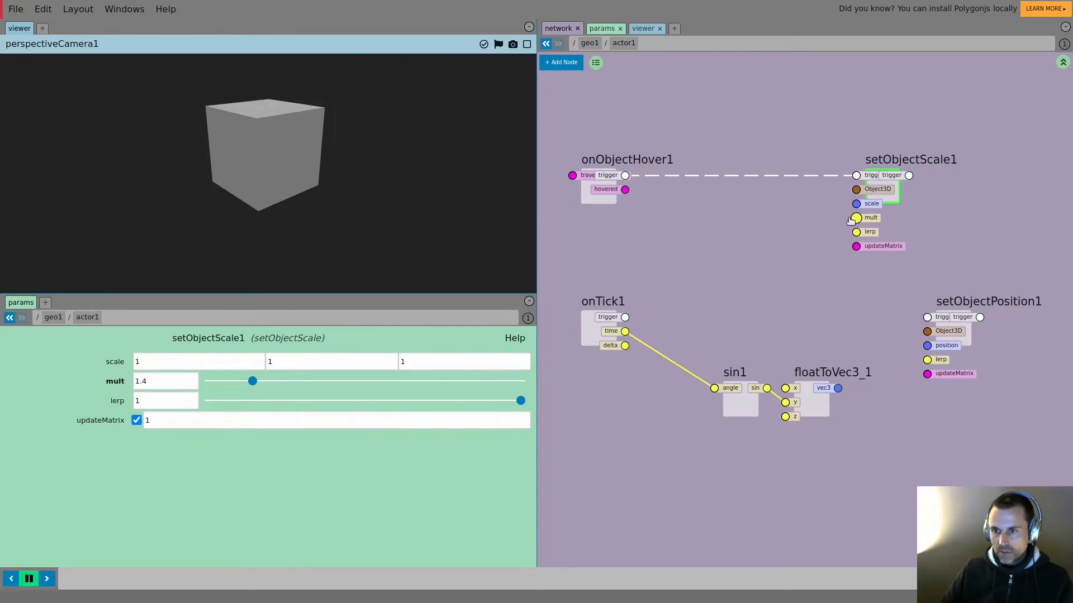
key("Tab")
type("tw")
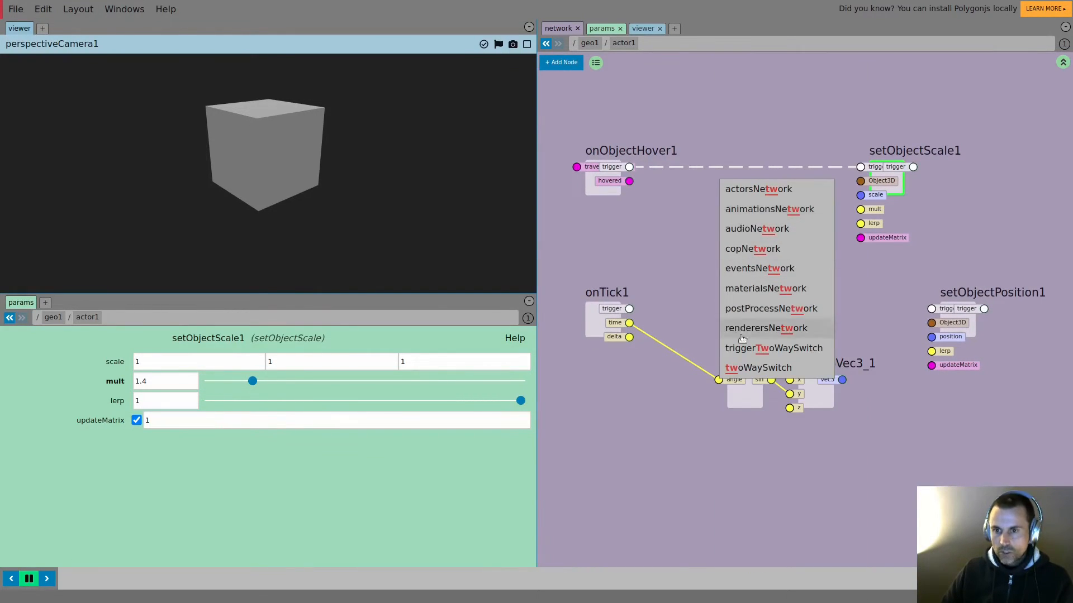
left_click(758, 367)
left_click(733, 212)
left_click_drag(629, 181, 860, 209)
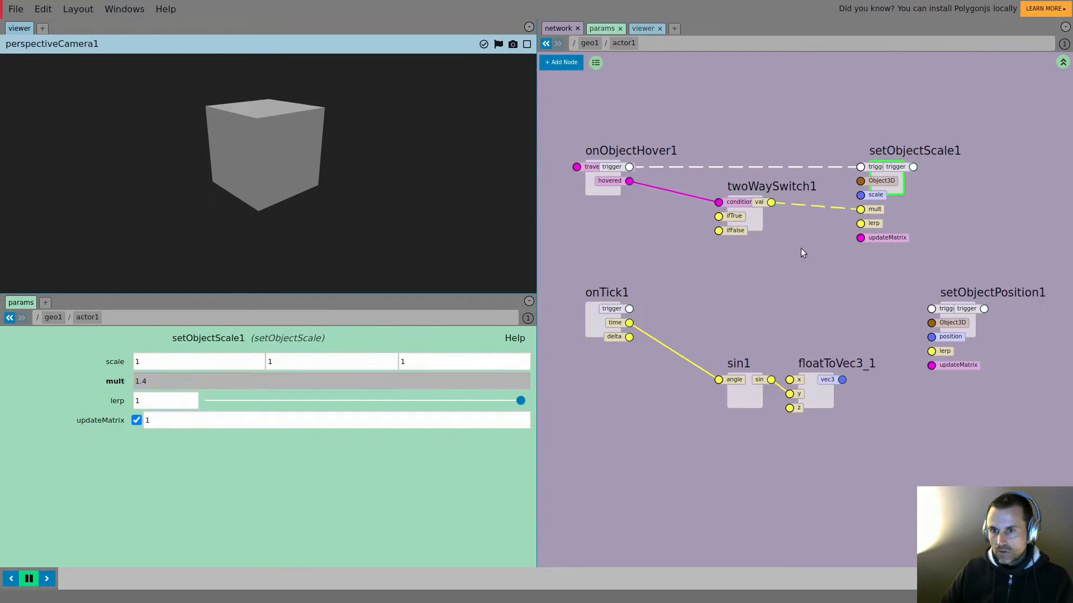
- Set twoWaySwitch1's ifTrue to 1.2 and ifFalse to 1, and test hovering over the box
left_click(756, 219)
left_click_drag(209, 381, 534, 386)
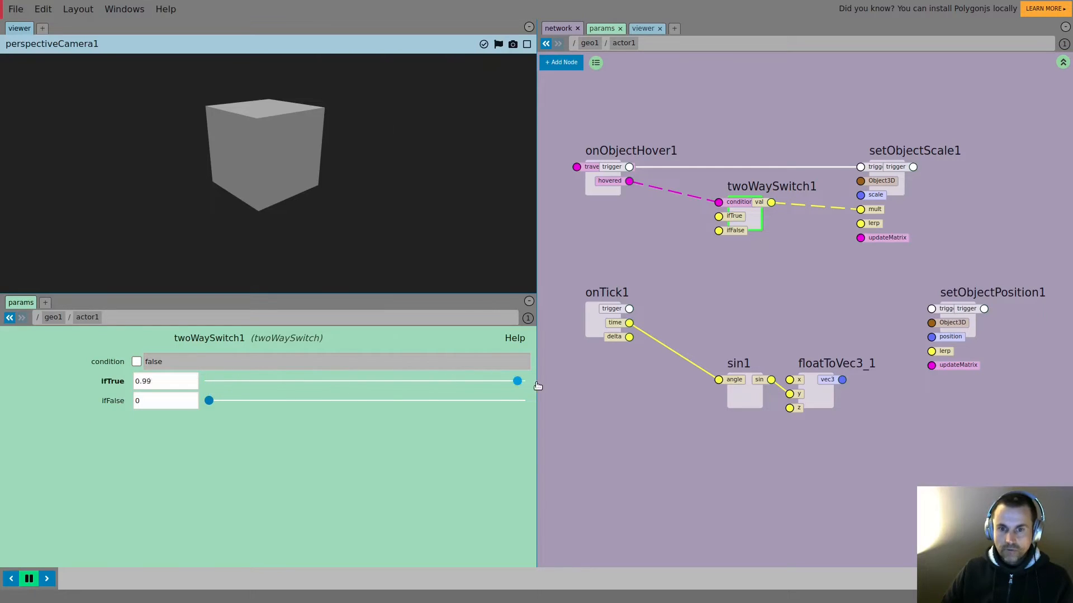
left_click(181, 380)
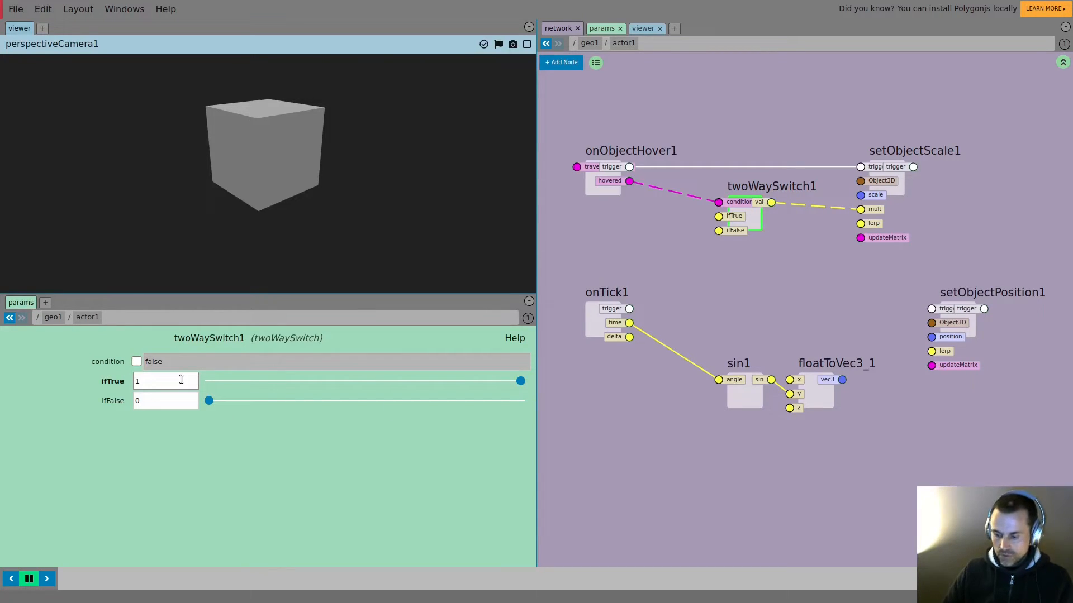
left_click_drag(209, 401, 533, 401)
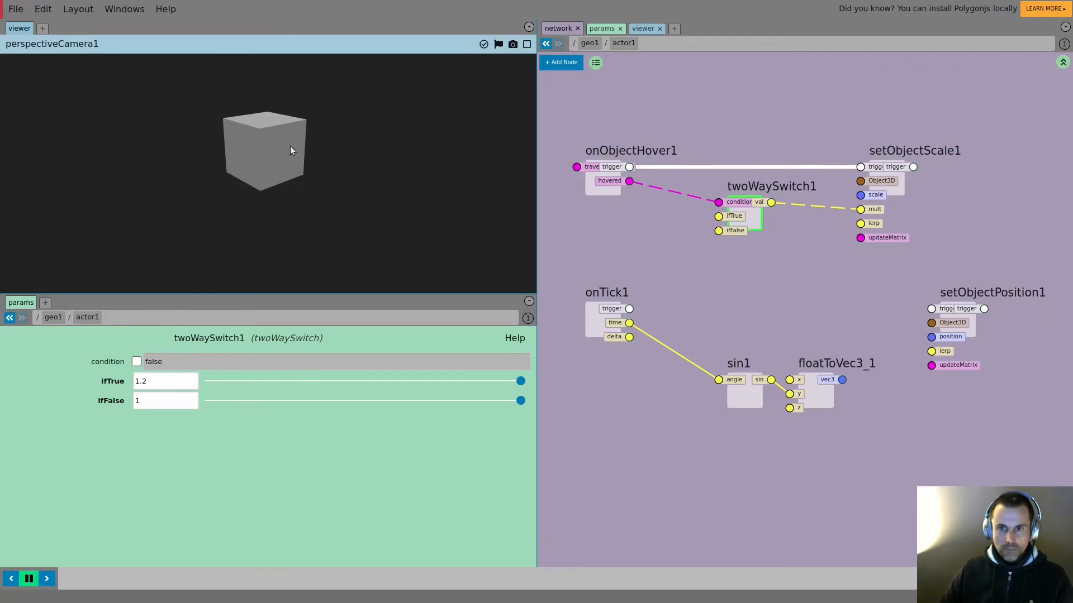
right_click_drag(377, 200, 362, 238)
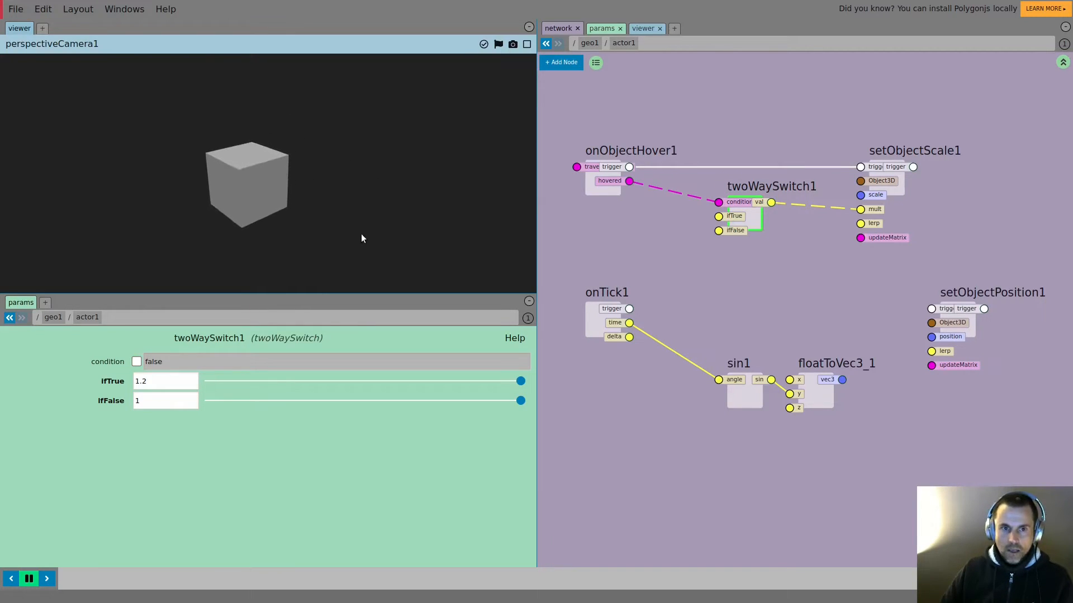
- Return to the geo1 network and add a transform node fed by actor1
middle_click_drag(734, 276, 737, 281)
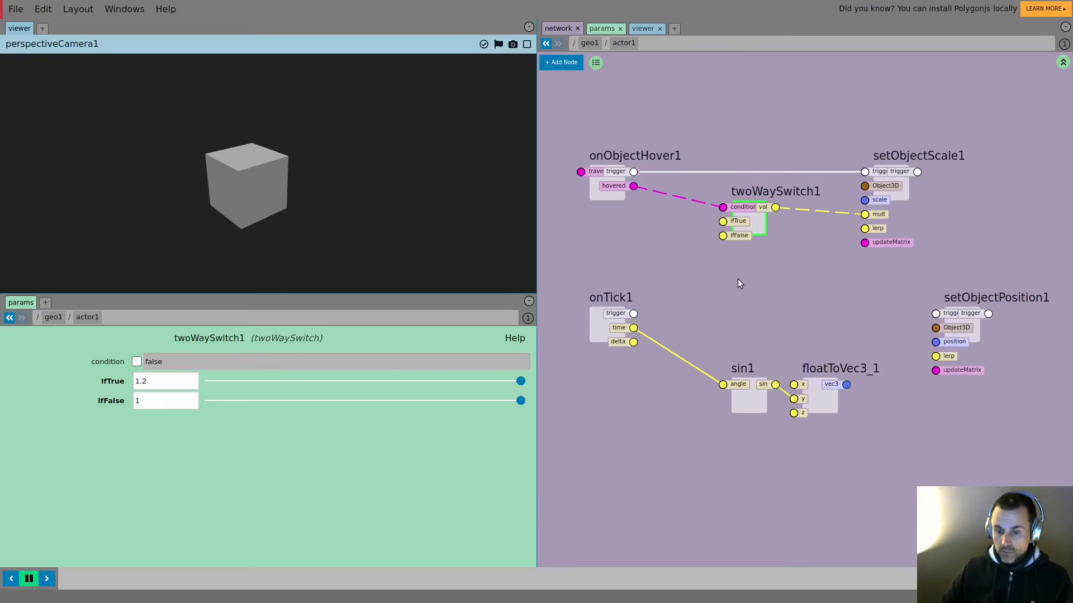
key("u")
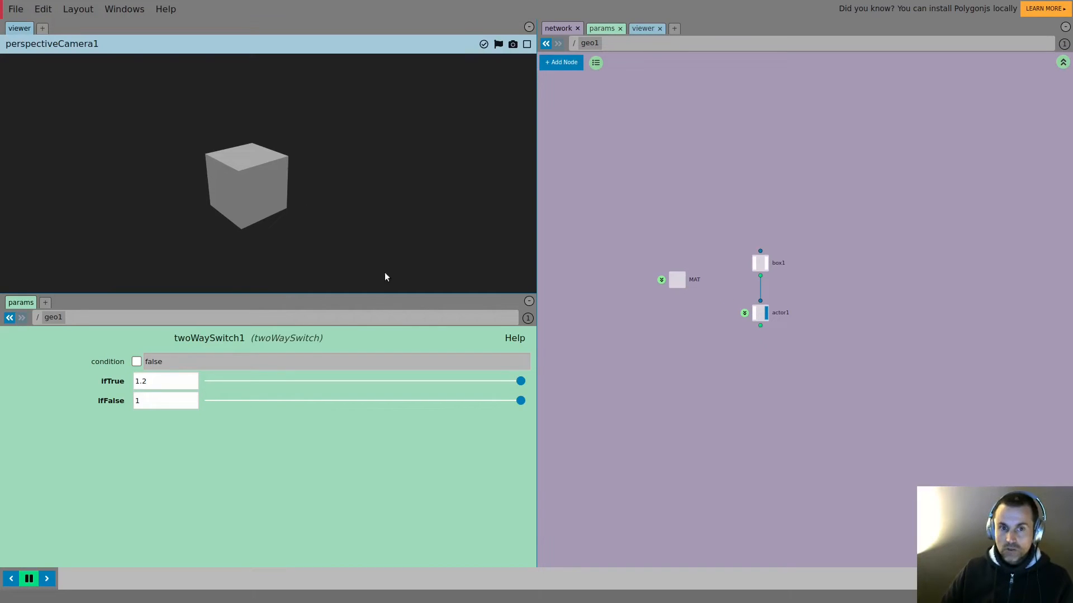
key("Tab")
type("t")
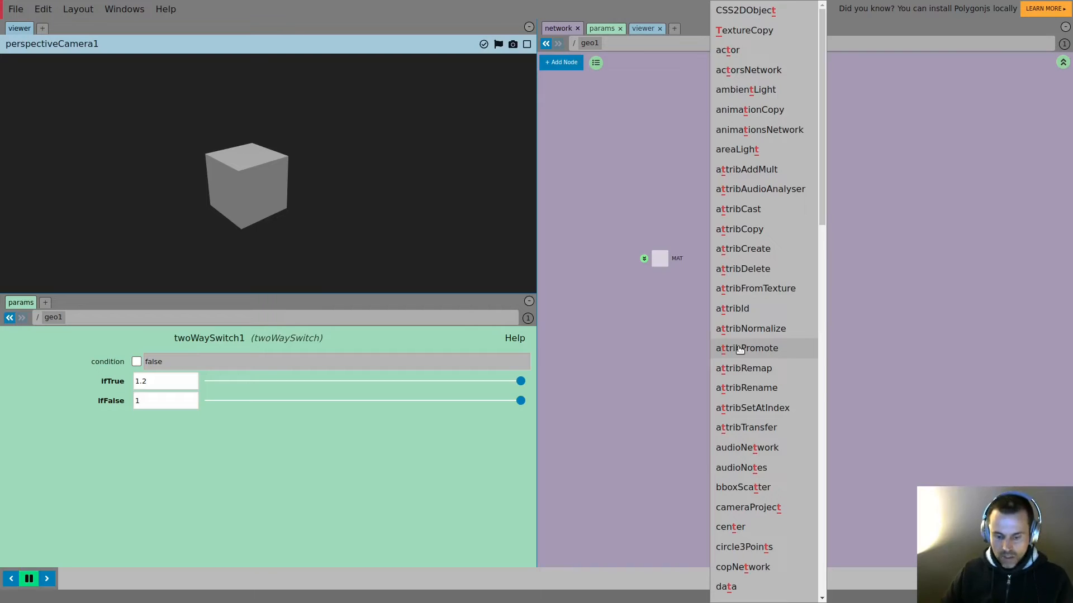
type("rans")
left_click(746, 383)
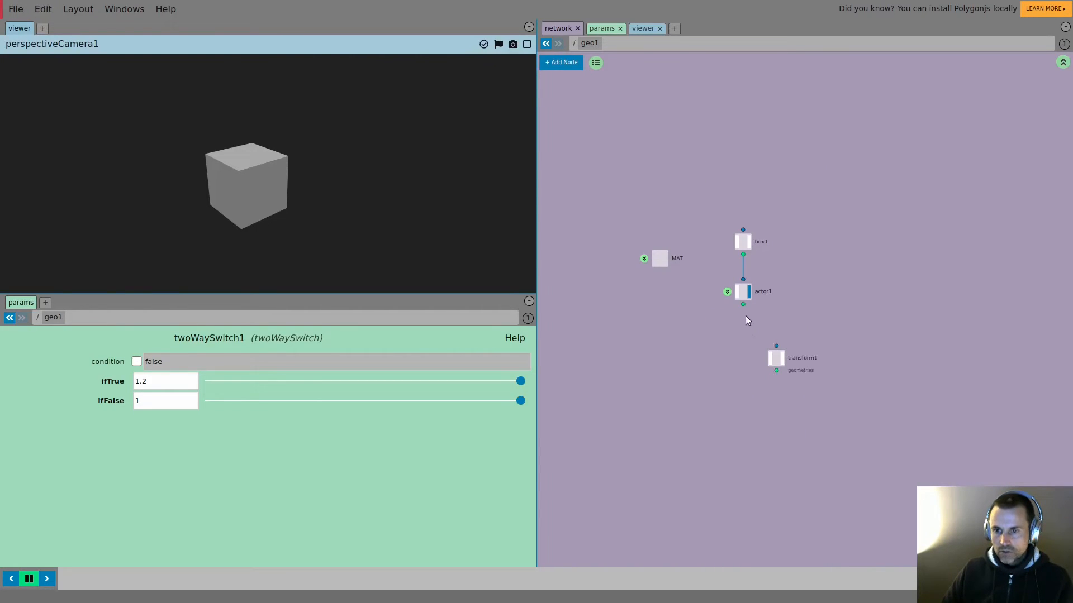
left_click(777, 346)
- Add a merge node that combines actor1 and transform1, and display its result
middle_click_drag(737, 394, 737, 364)
key("Tab")
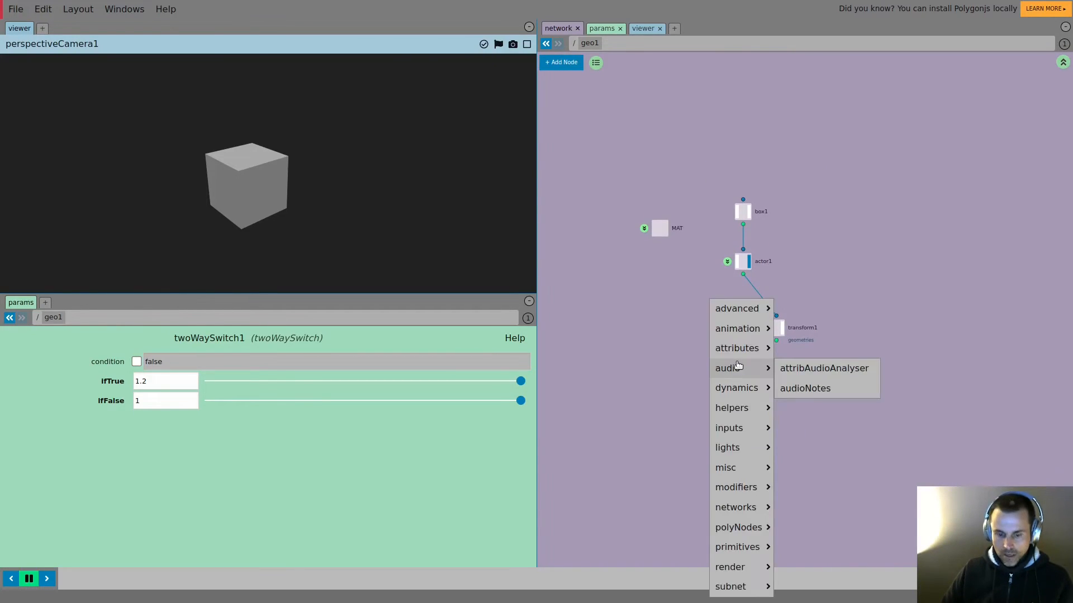
type("mer")
left_click(737, 376)
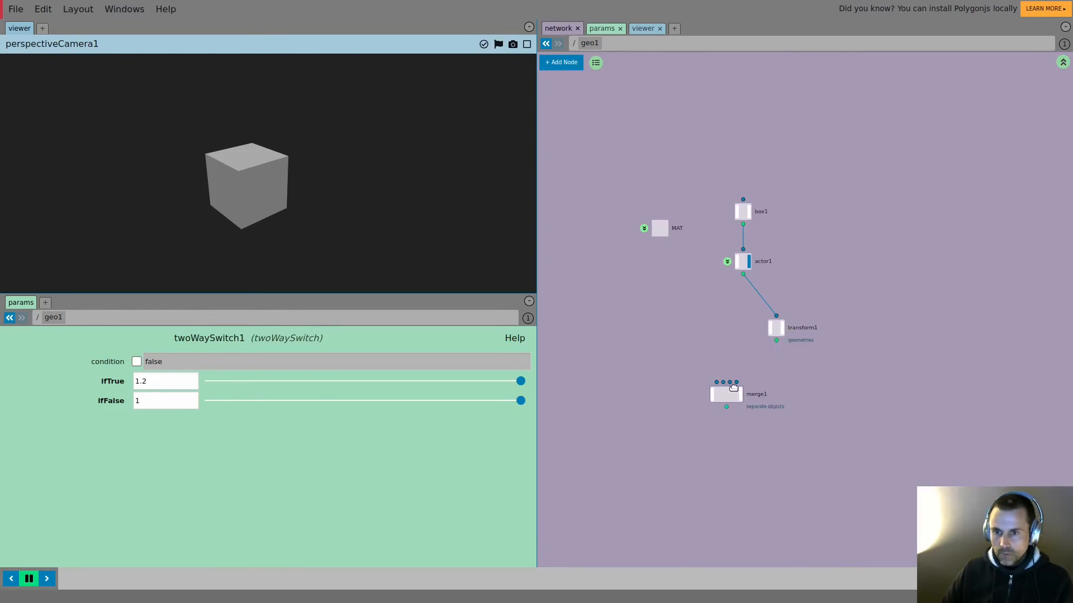
left_click(716, 382)
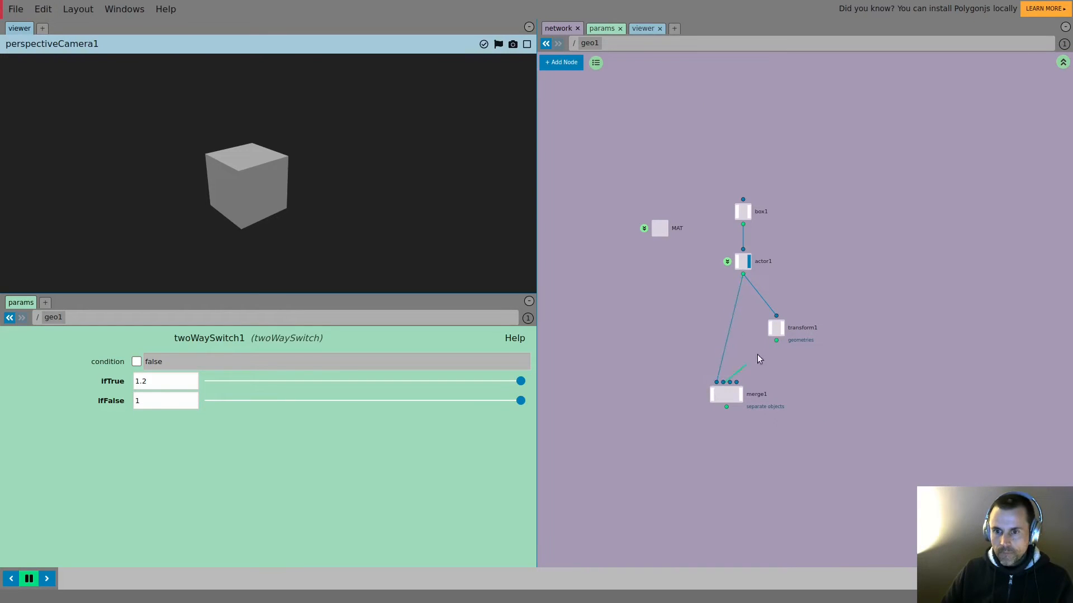
left_click(776, 342)
left_click(740, 394)
- Make transform1 apply on objects and move its box about 1.98 along X, away from the original
left_click(776, 330)
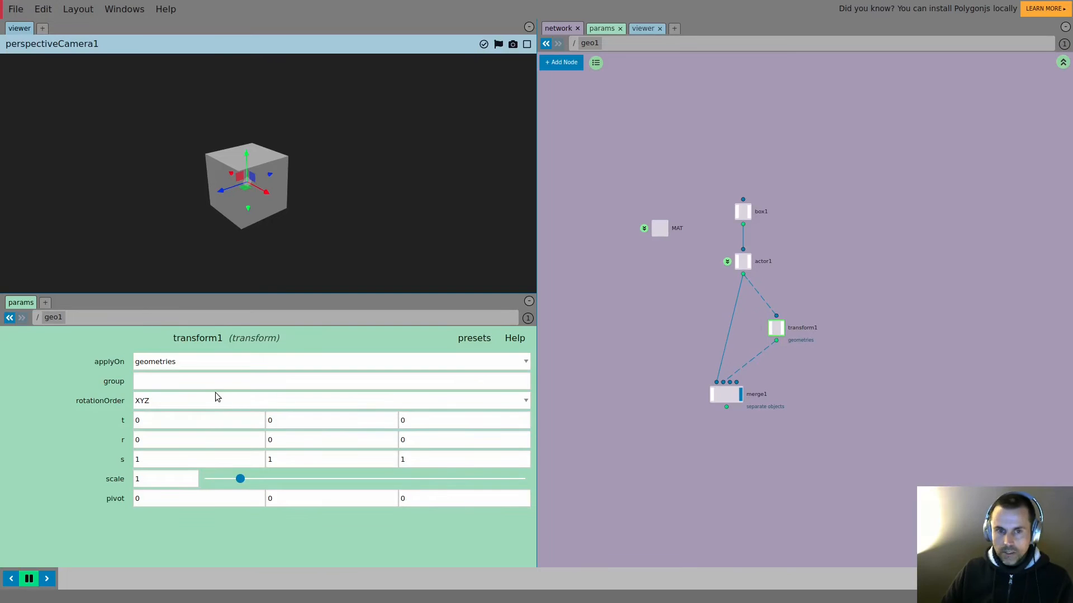
left_click(195, 363)
left_click(164, 391)
left_click_drag(267, 192, 391, 249)
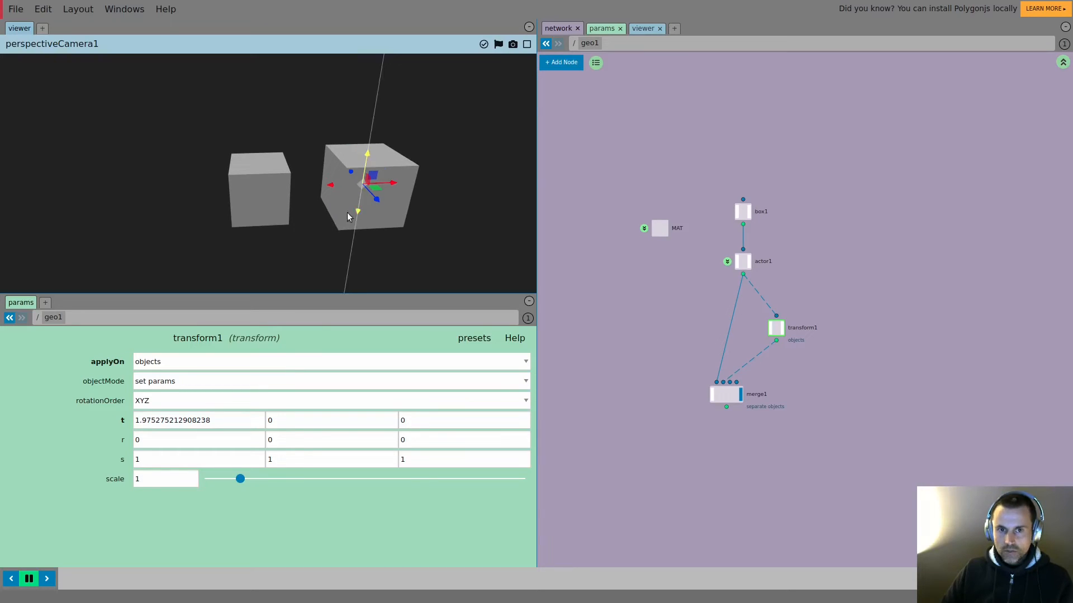
- Add a copy node beside transform1 in the geo1 network
middle_click_drag(846, 264, 770, 256)
key("Tab")
type("cop")
left_click(767, 307)
left_click(771, 330)
- Add a plane node, connect actor1 and plane1 to copy1's first and second inputs, and display copy1
right_click(770, 256)
mouse_move(771, 258)
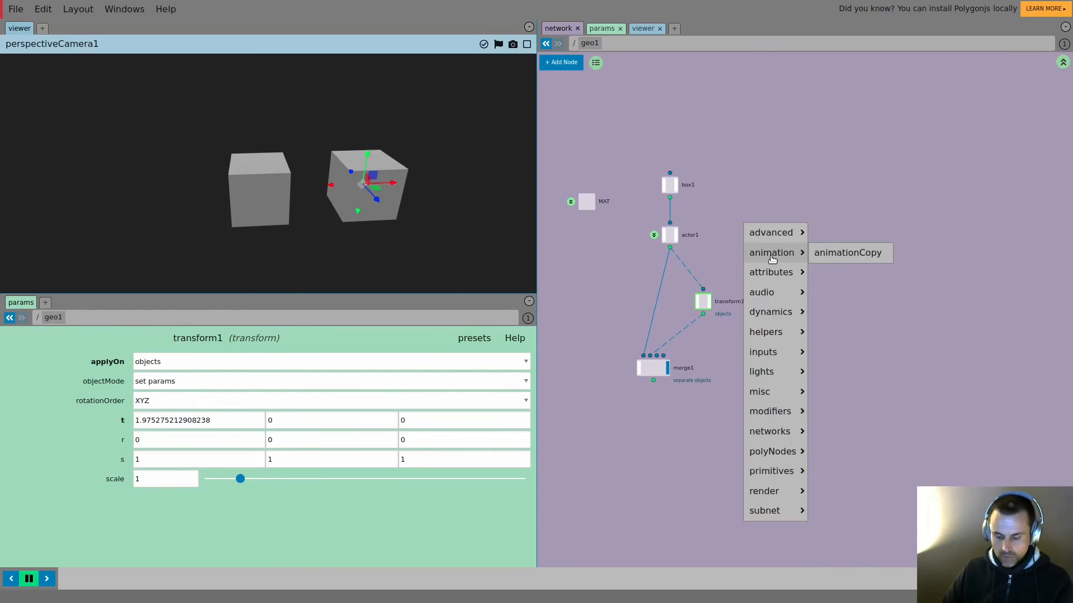
type("pl")
left_click(772, 277)
left_click(787, 256)
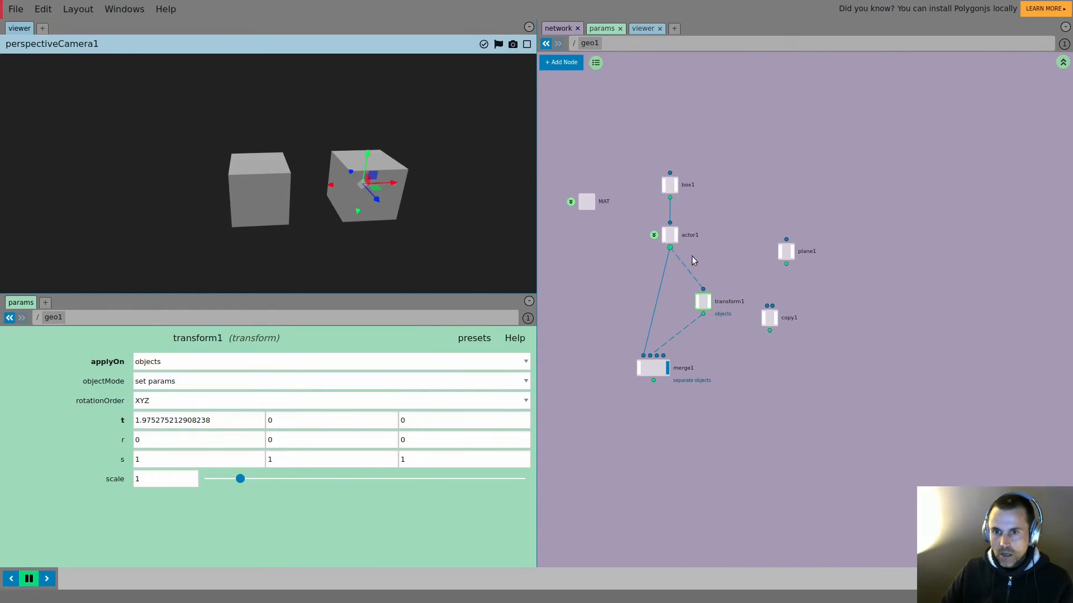
left_click_drag(764, 301, 786, 260)
left_click(776, 318)
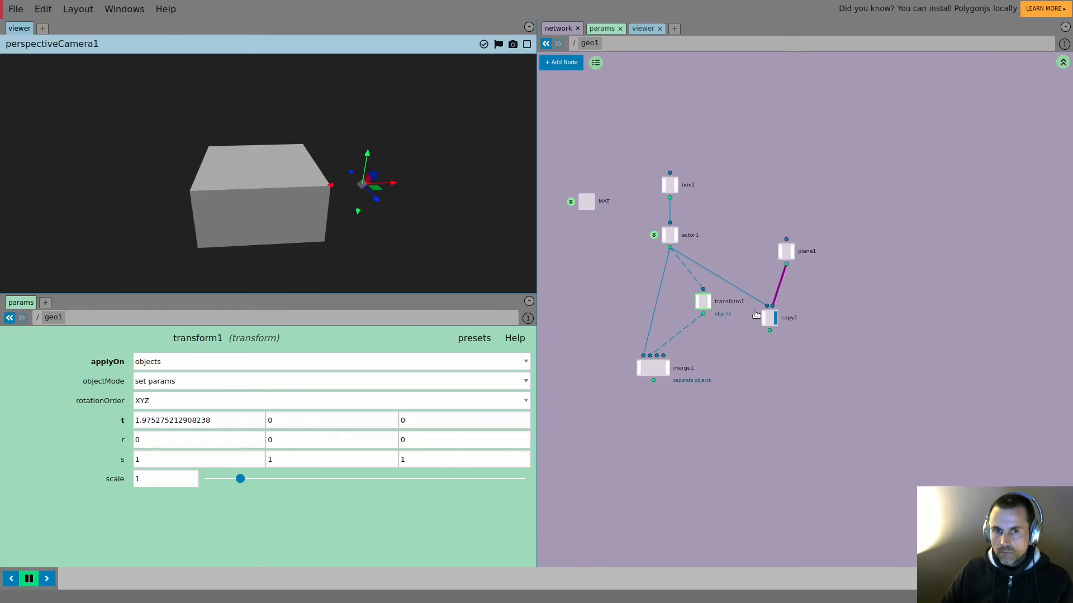
- Set box1's size to 0.8 and plane1's size to 7 by 7, and test hovering over the box grid
left_click(673, 189)
left_click_drag(503, 362, 458, 361)
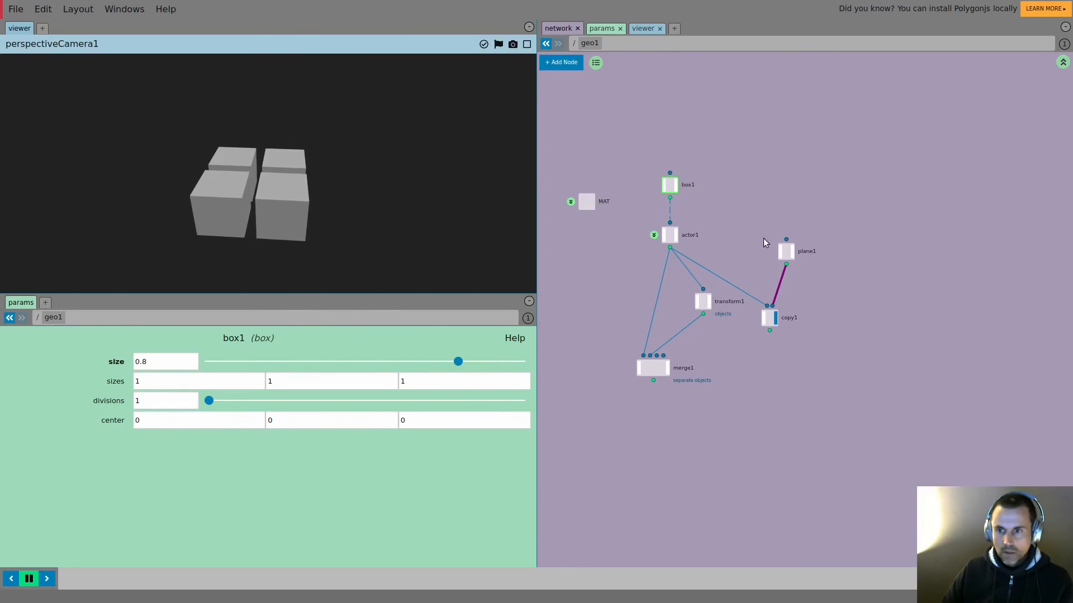
left_click(785, 251)
left_click(116, 361)
left_click_drag(119, 334, 212, 334)
scroll(285, 228, "down", 3)
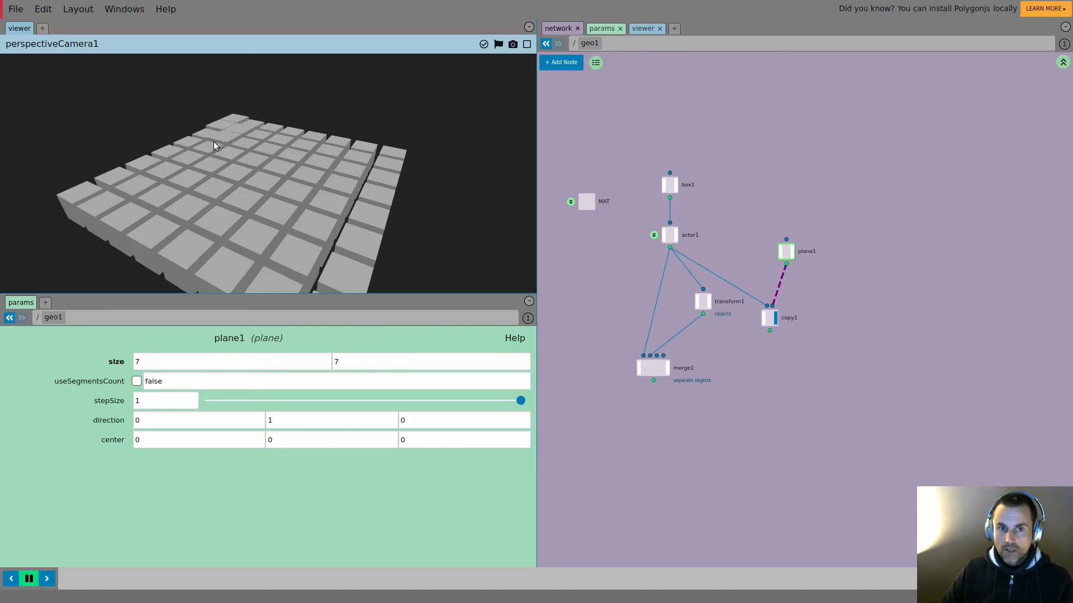
left_click_drag(219, 162, 209, 163)
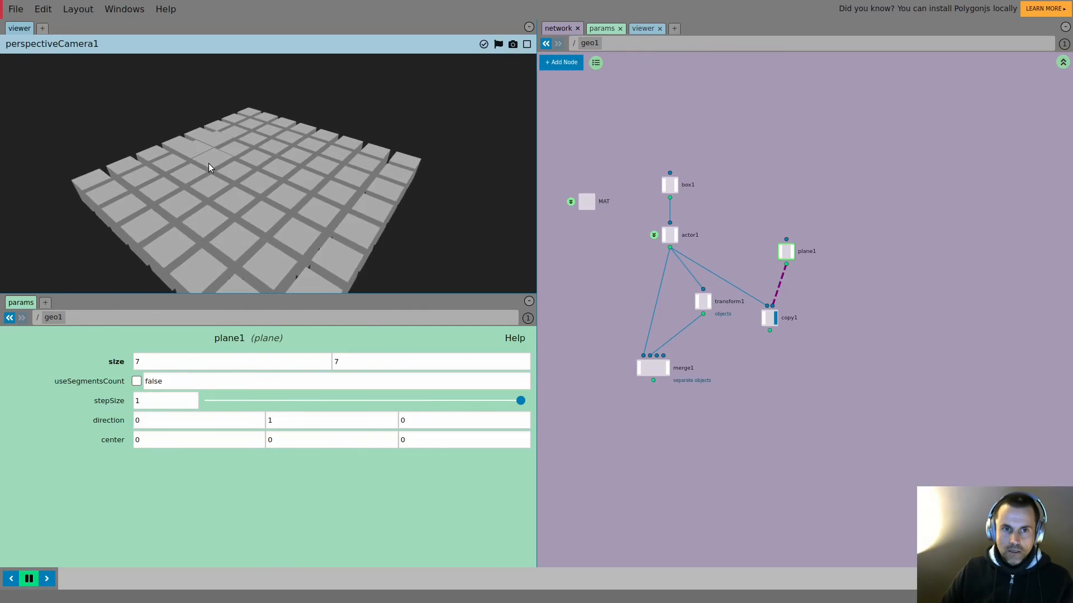
- Open actor1's node network
left_click(653, 236)
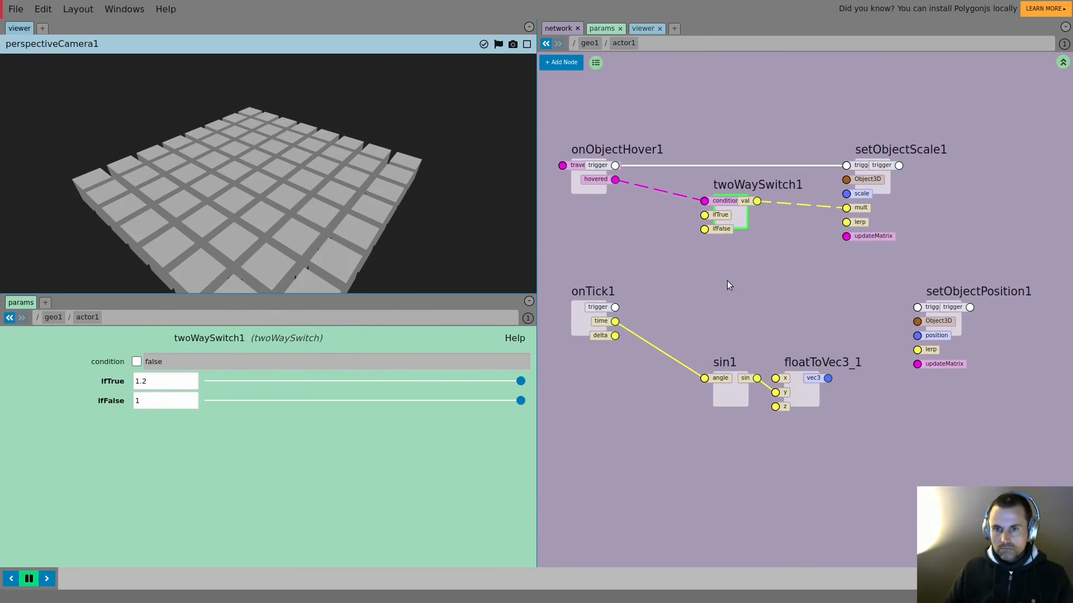